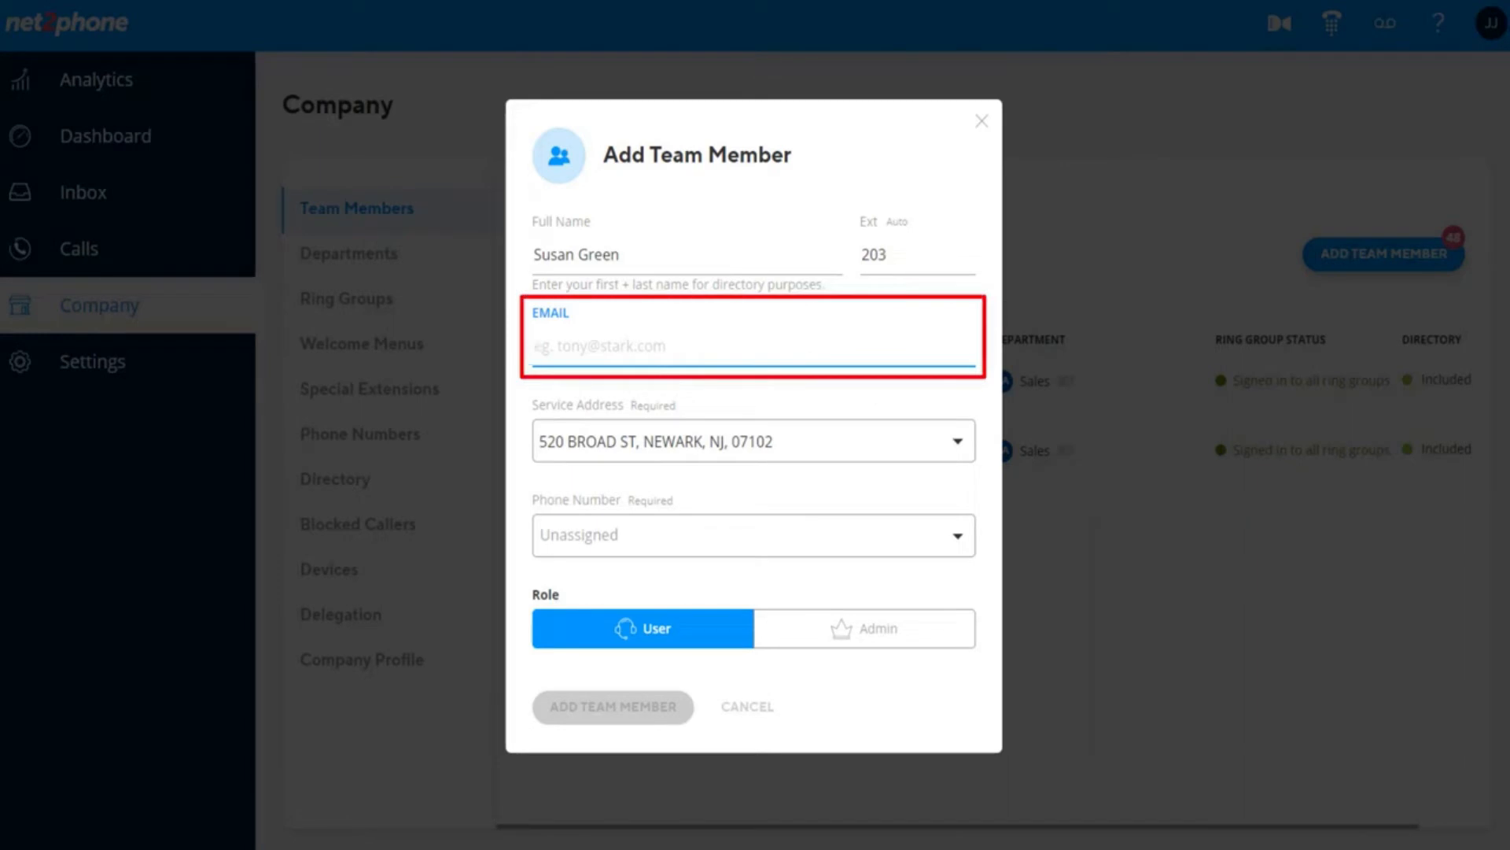
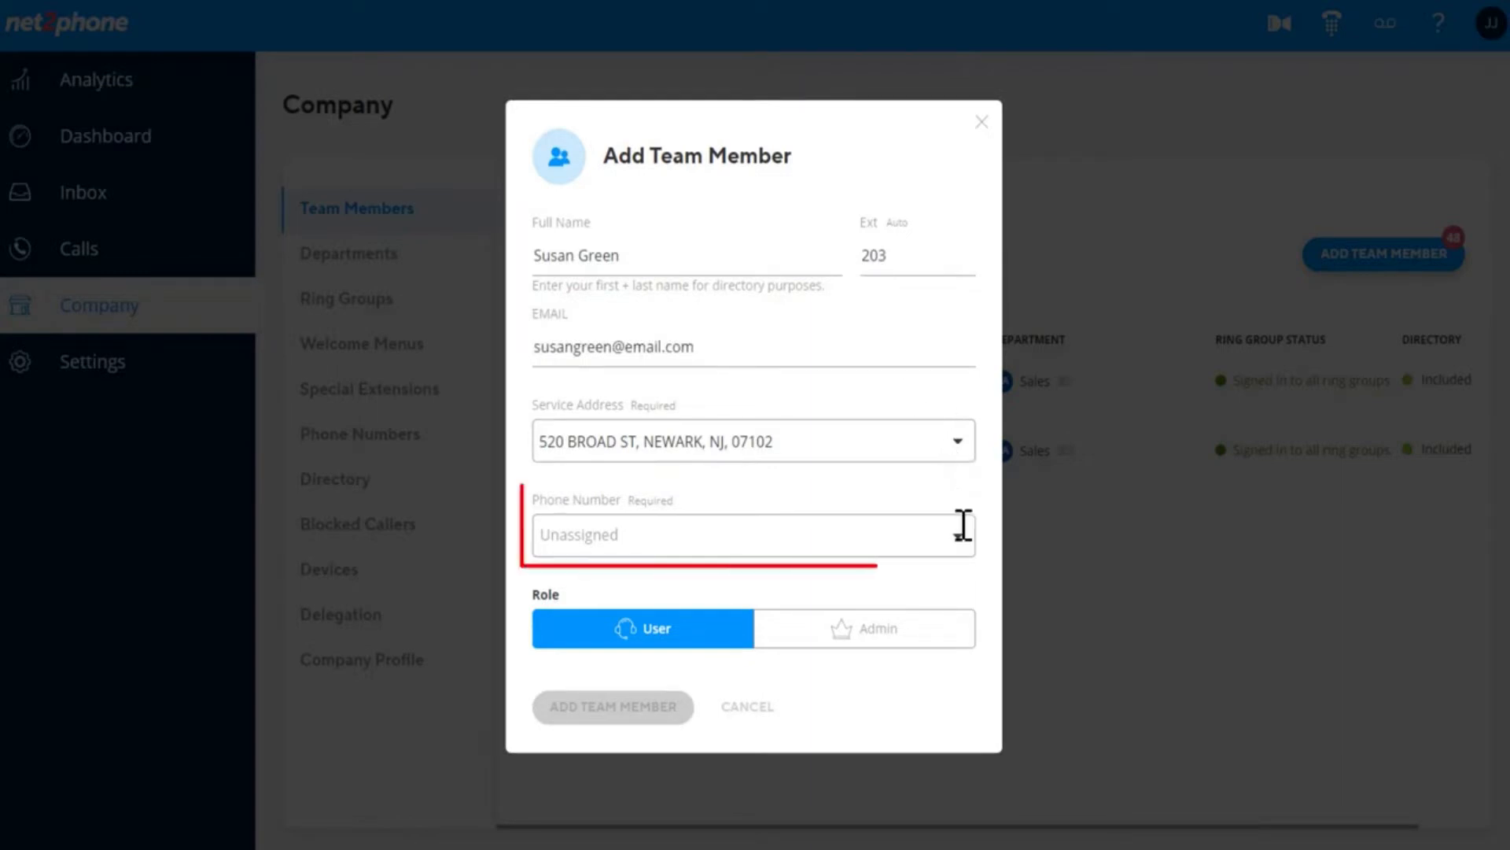
Enter the new member's e-mail, assign the first available phone number, and set the role to User.
left_click(958, 537)
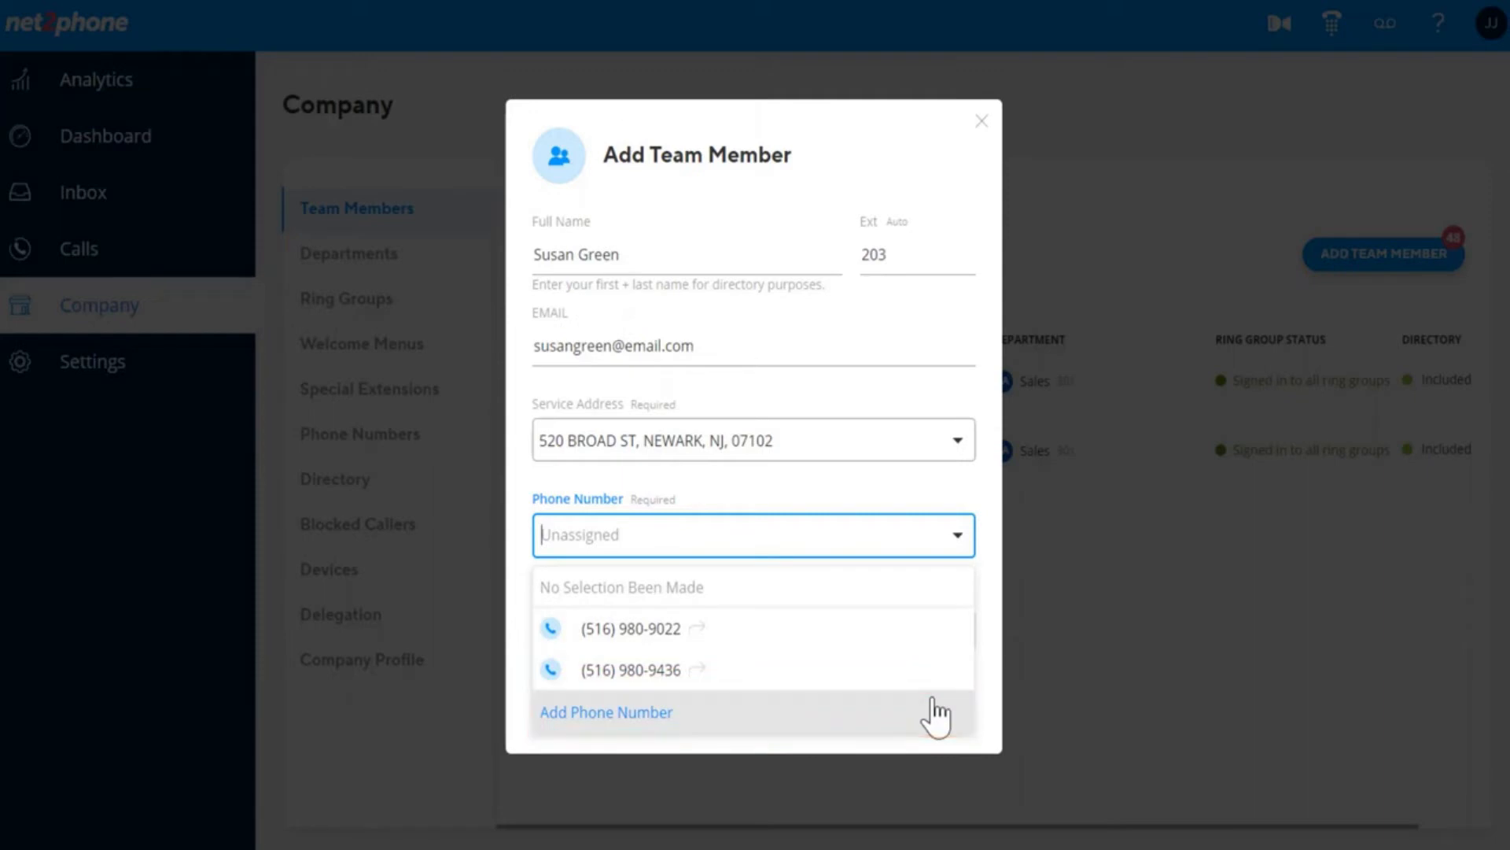
left_click(946, 629)
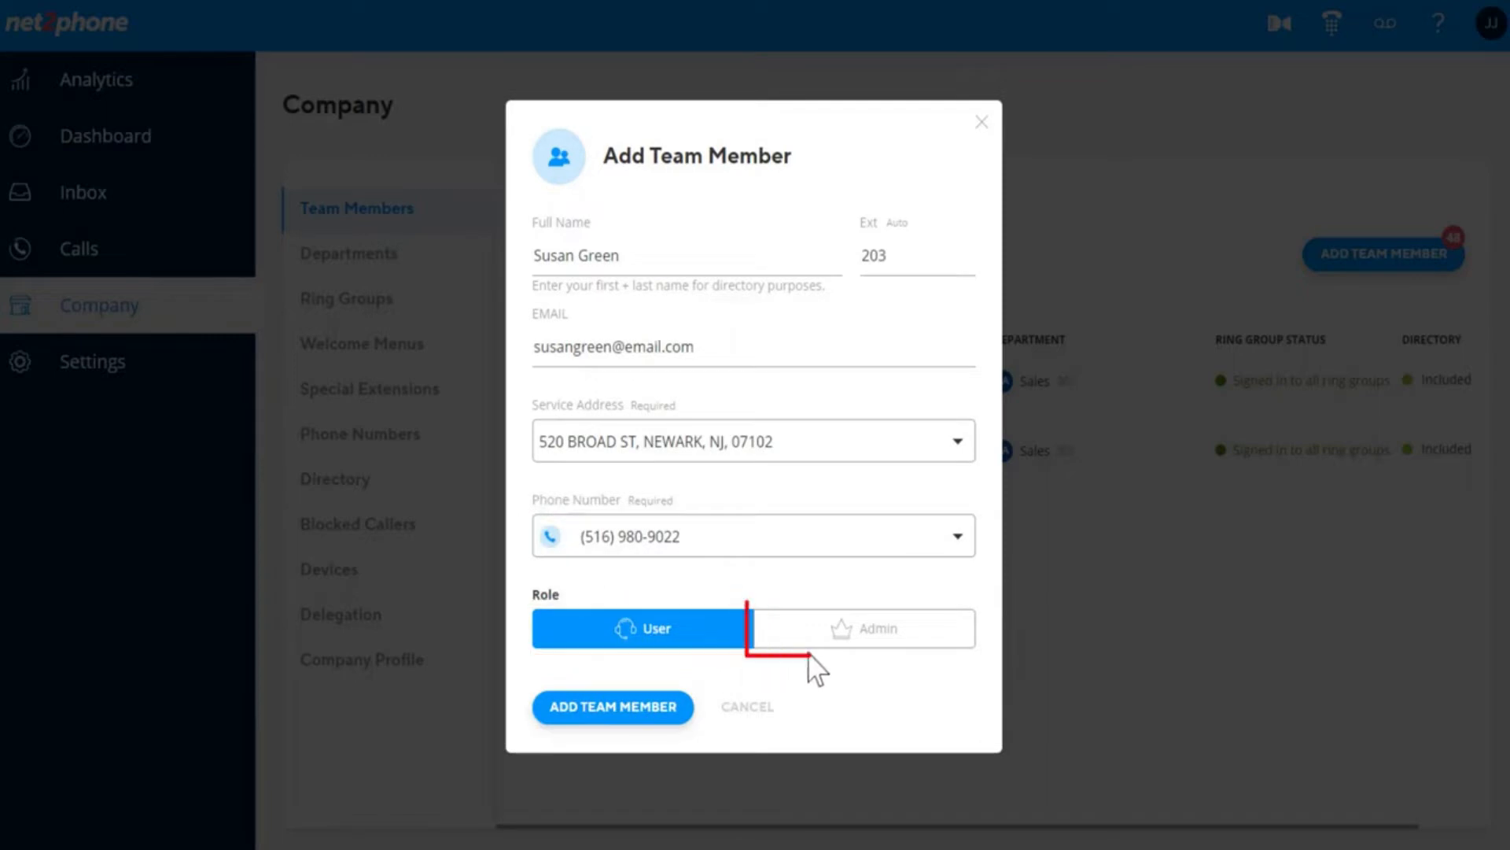
left_click(832, 657)
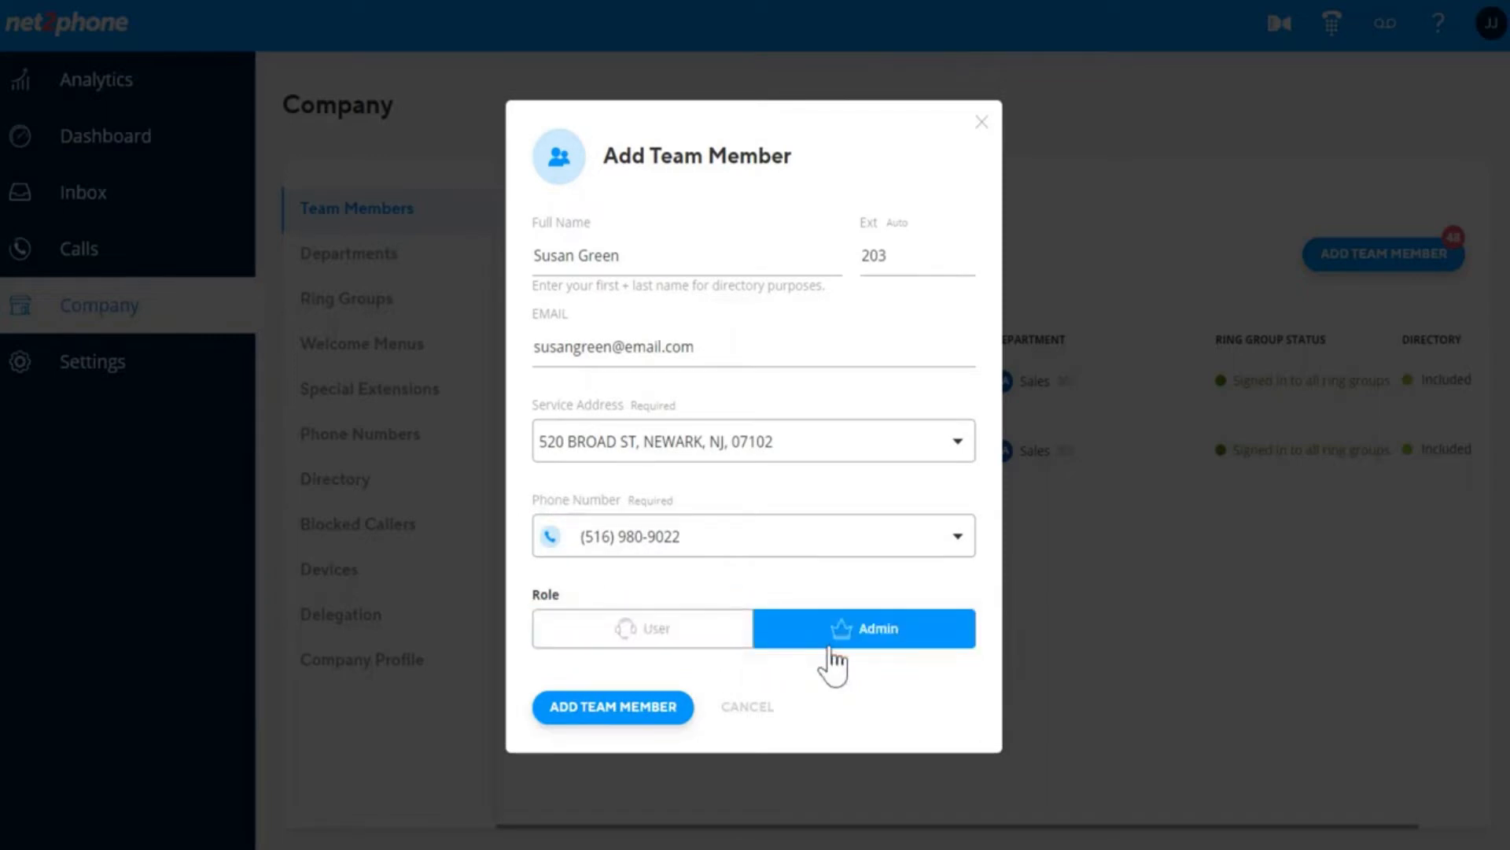
left_click(700, 655)
Add the new member at extension 203 and scroll the table right to reveal the edit icons.
left_click(671, 719)
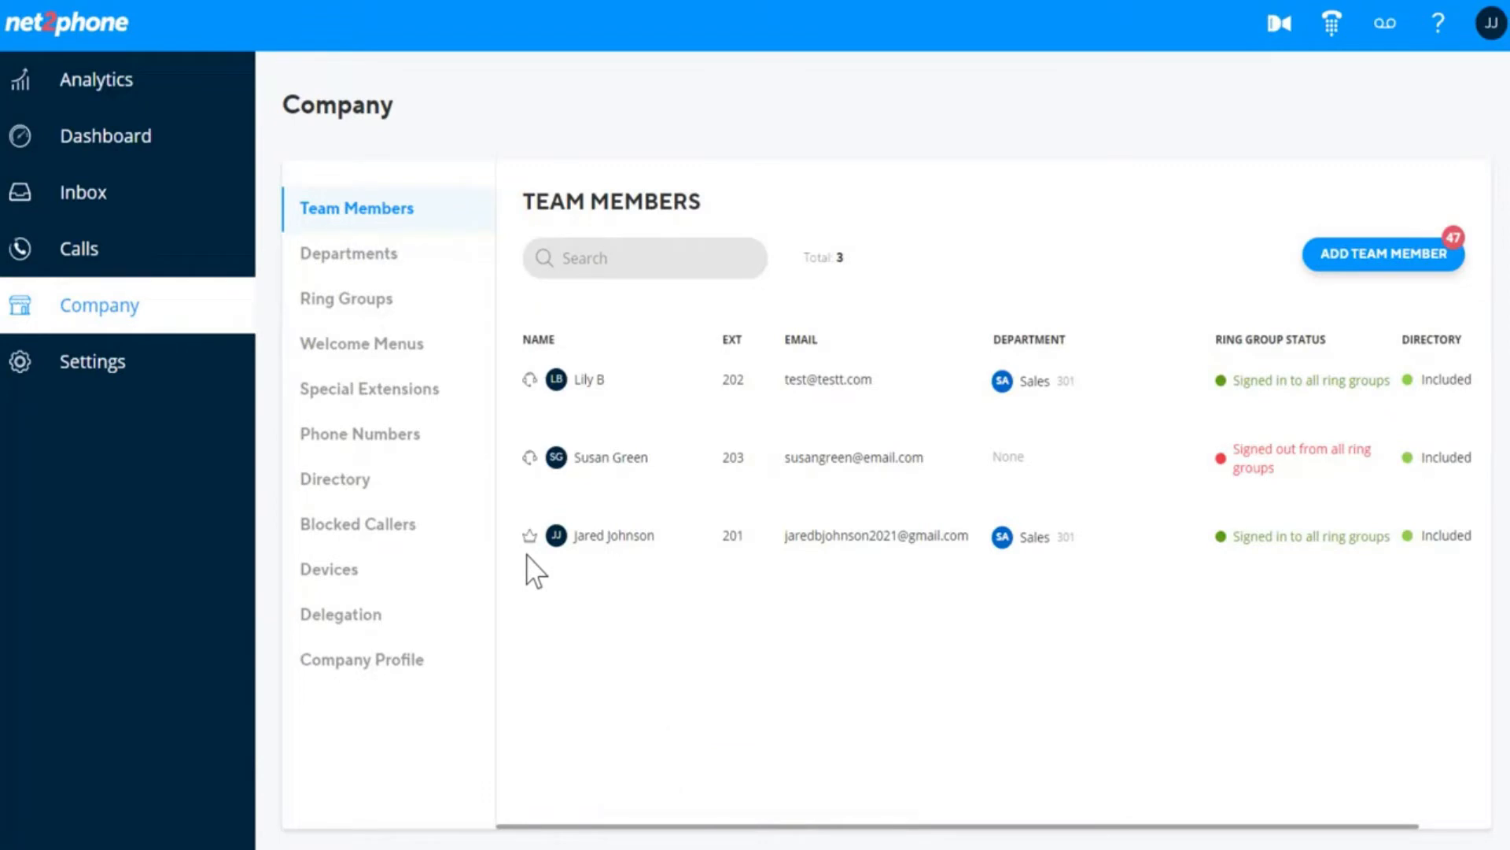
left_click_drag(1258, 822, 1409, 818)
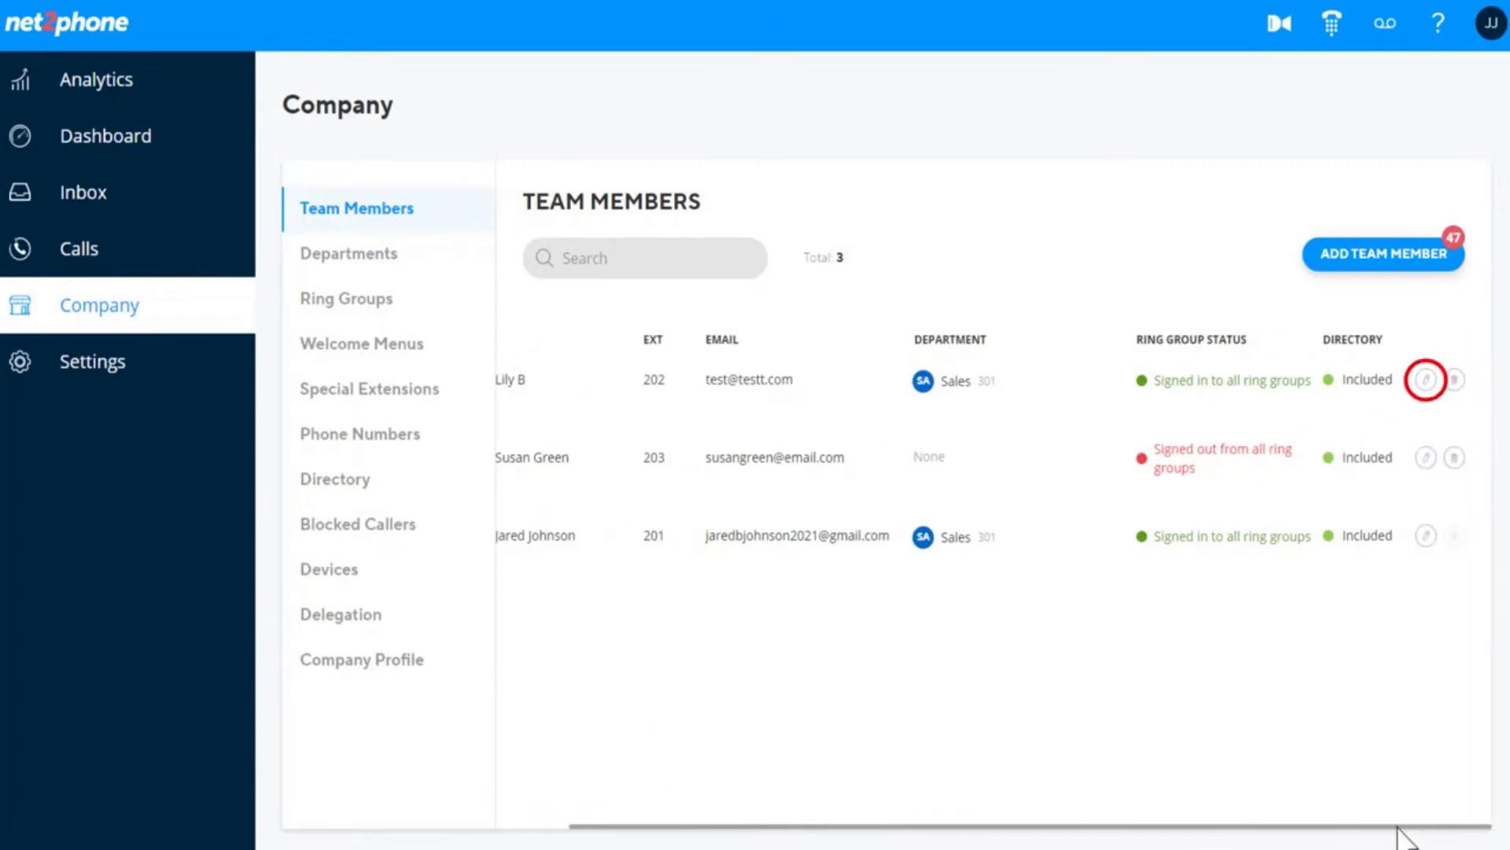
Open the extension-202 member's edit dialog and view Company settings: Sales, User role, directory on.
left_click(1427, 391)
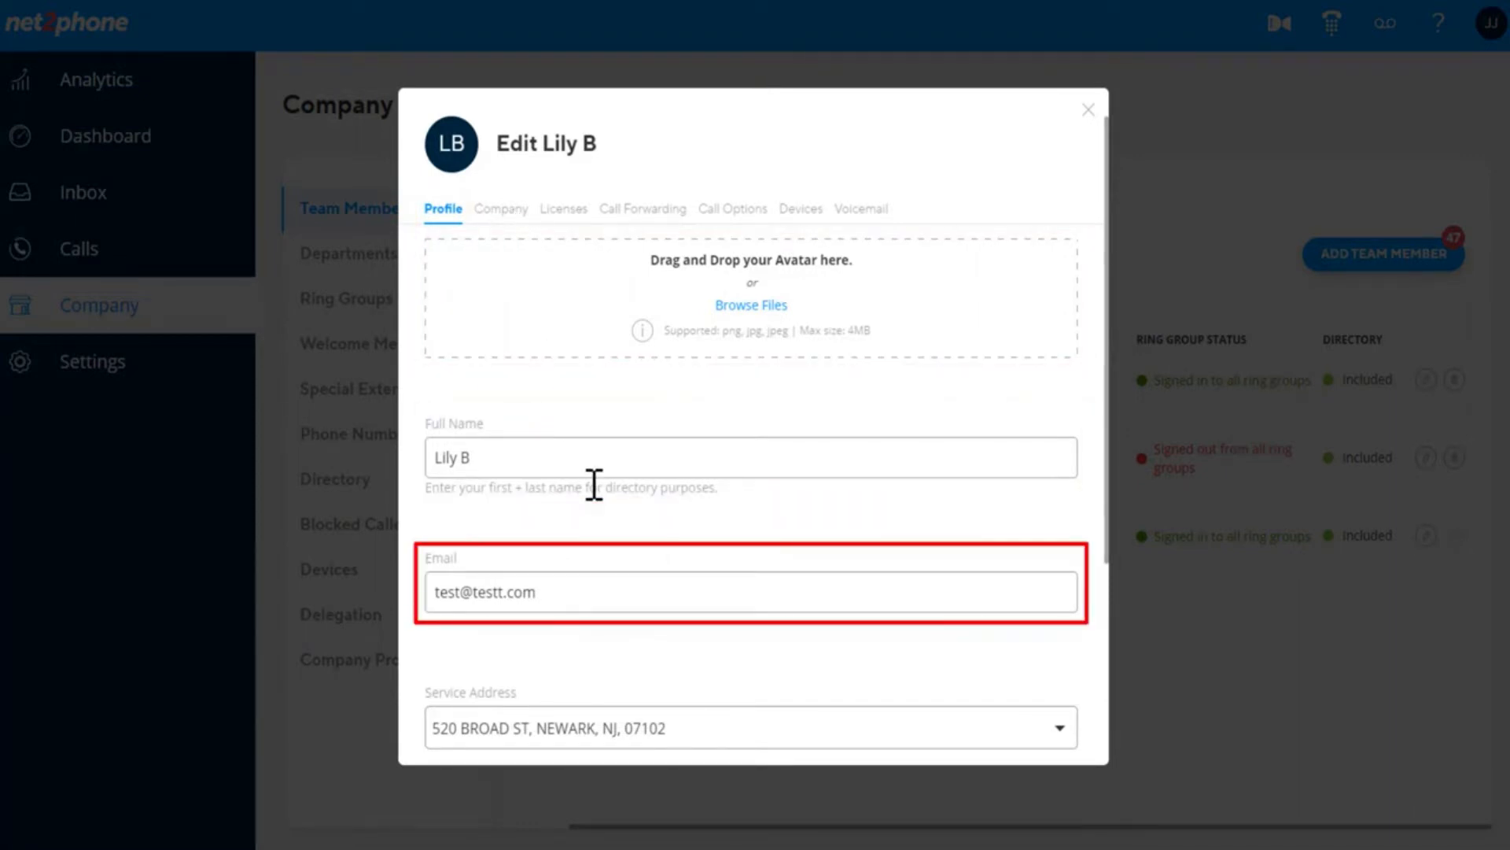
scroll(594, 484, "down", 4)
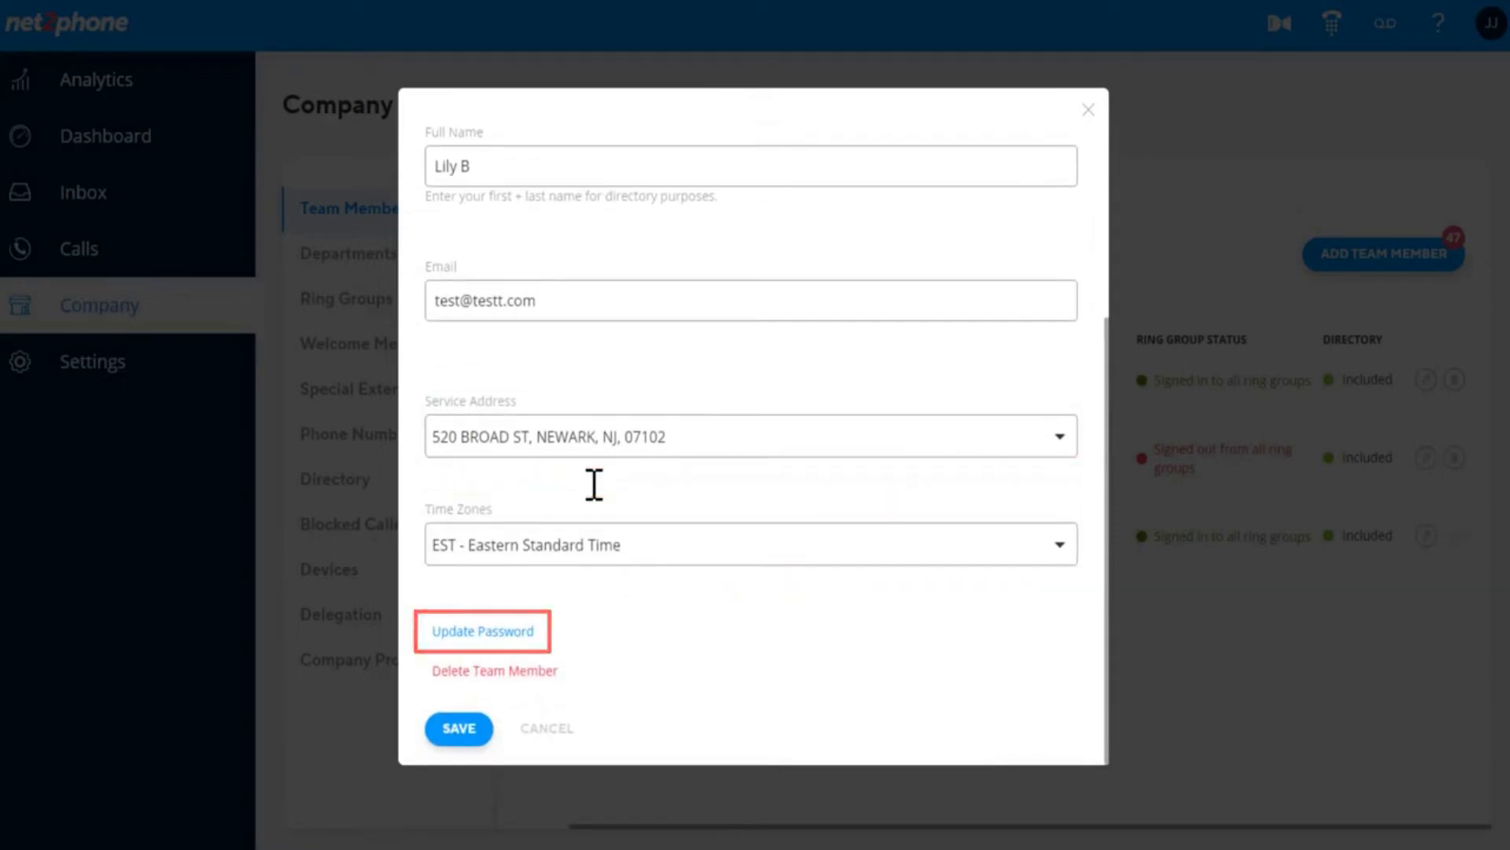
scroll(593, 484, "up", 4)
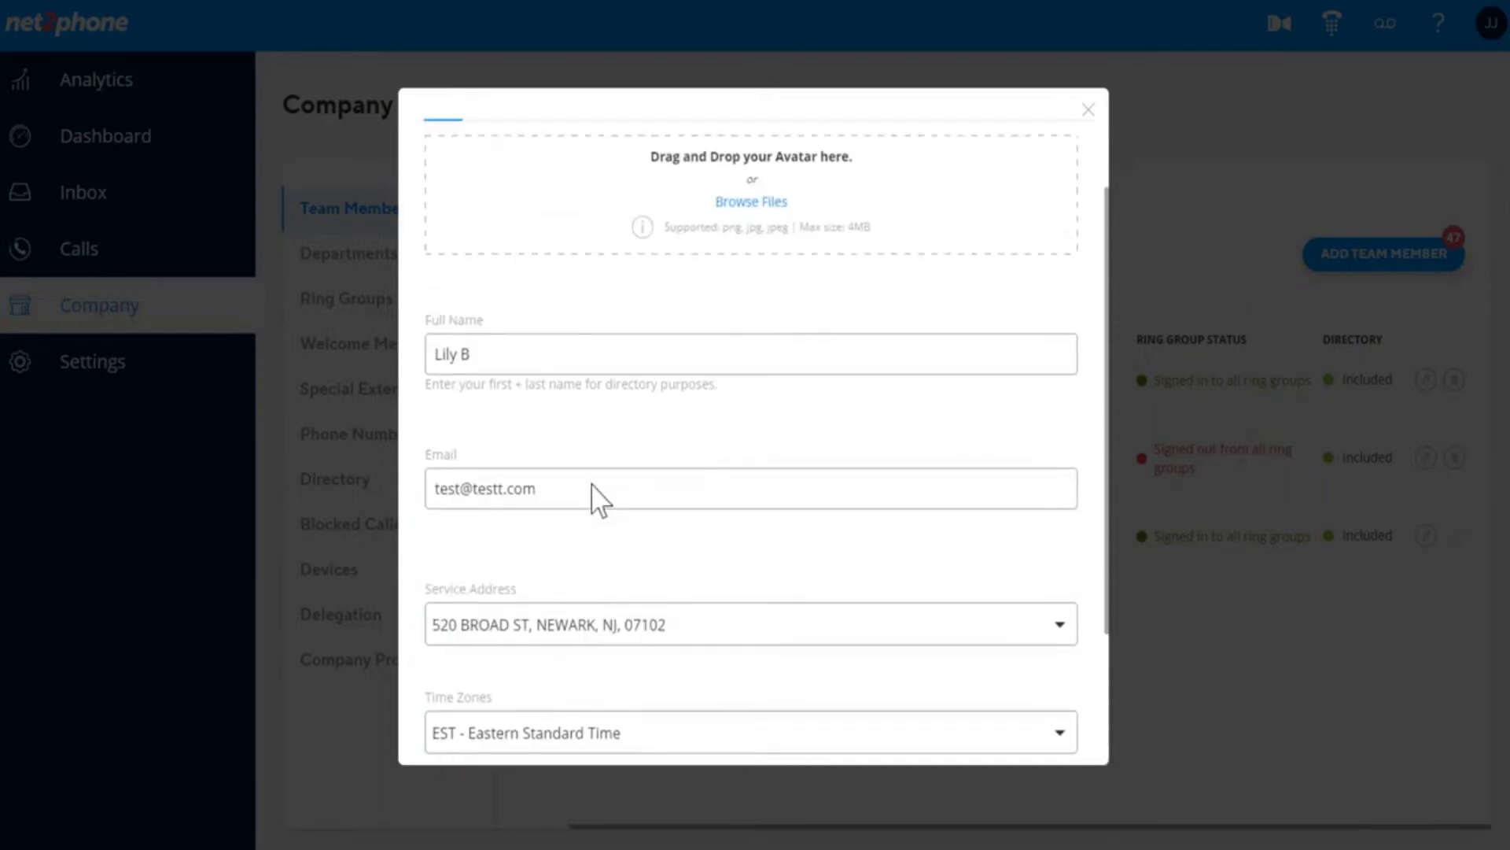
left_click(508, 209)
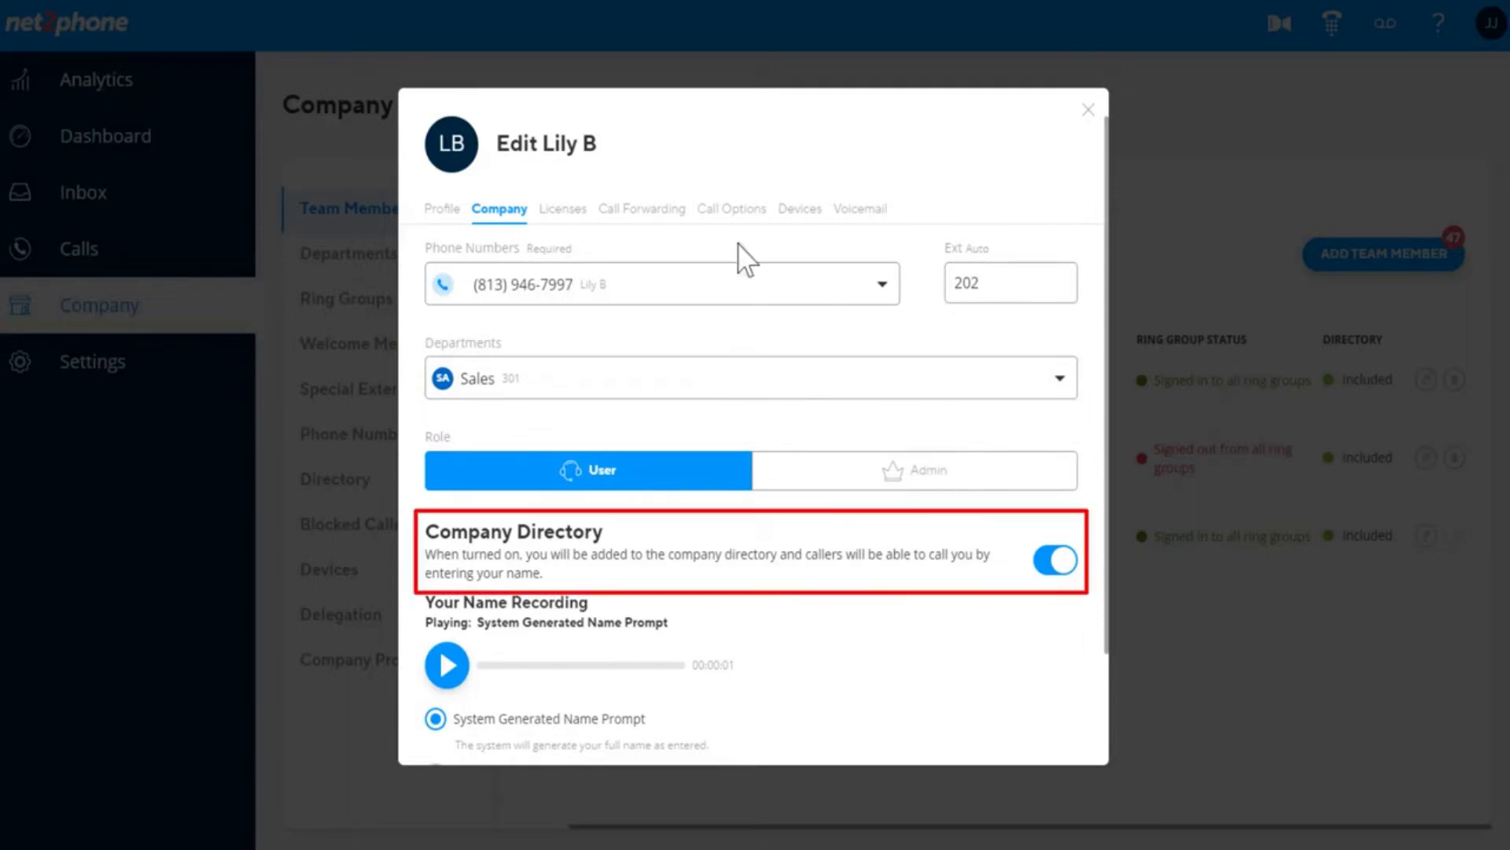
Check the member's licenses, then bring up their call forwarding settings.
left_click(580, 228)
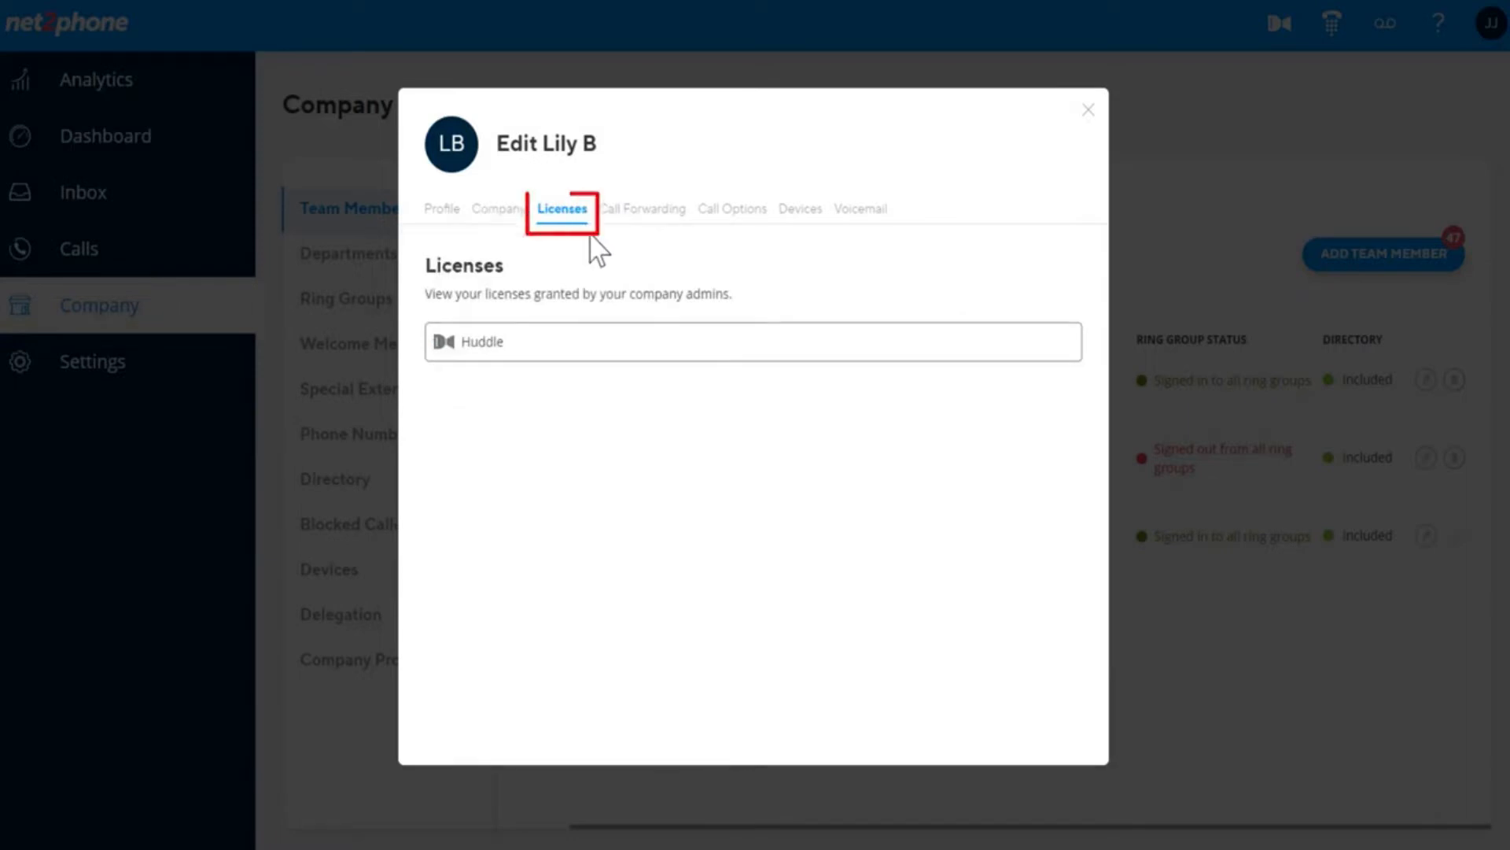
left_click(652, 231)
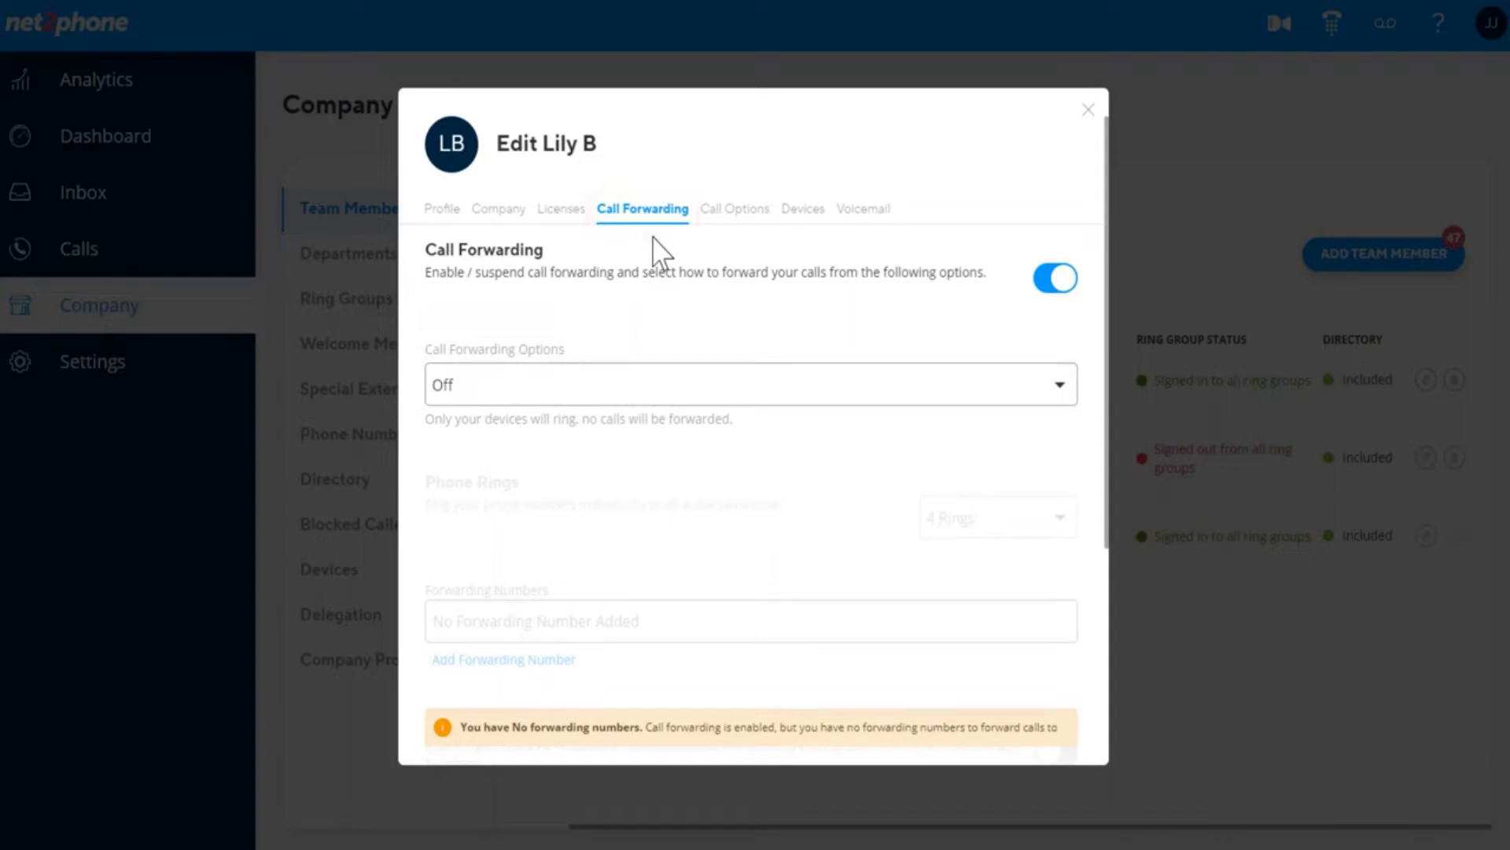
Set the forwarding option to Ring All and keep Phone Rings at 4 Rings.
left_click(1058, 397)
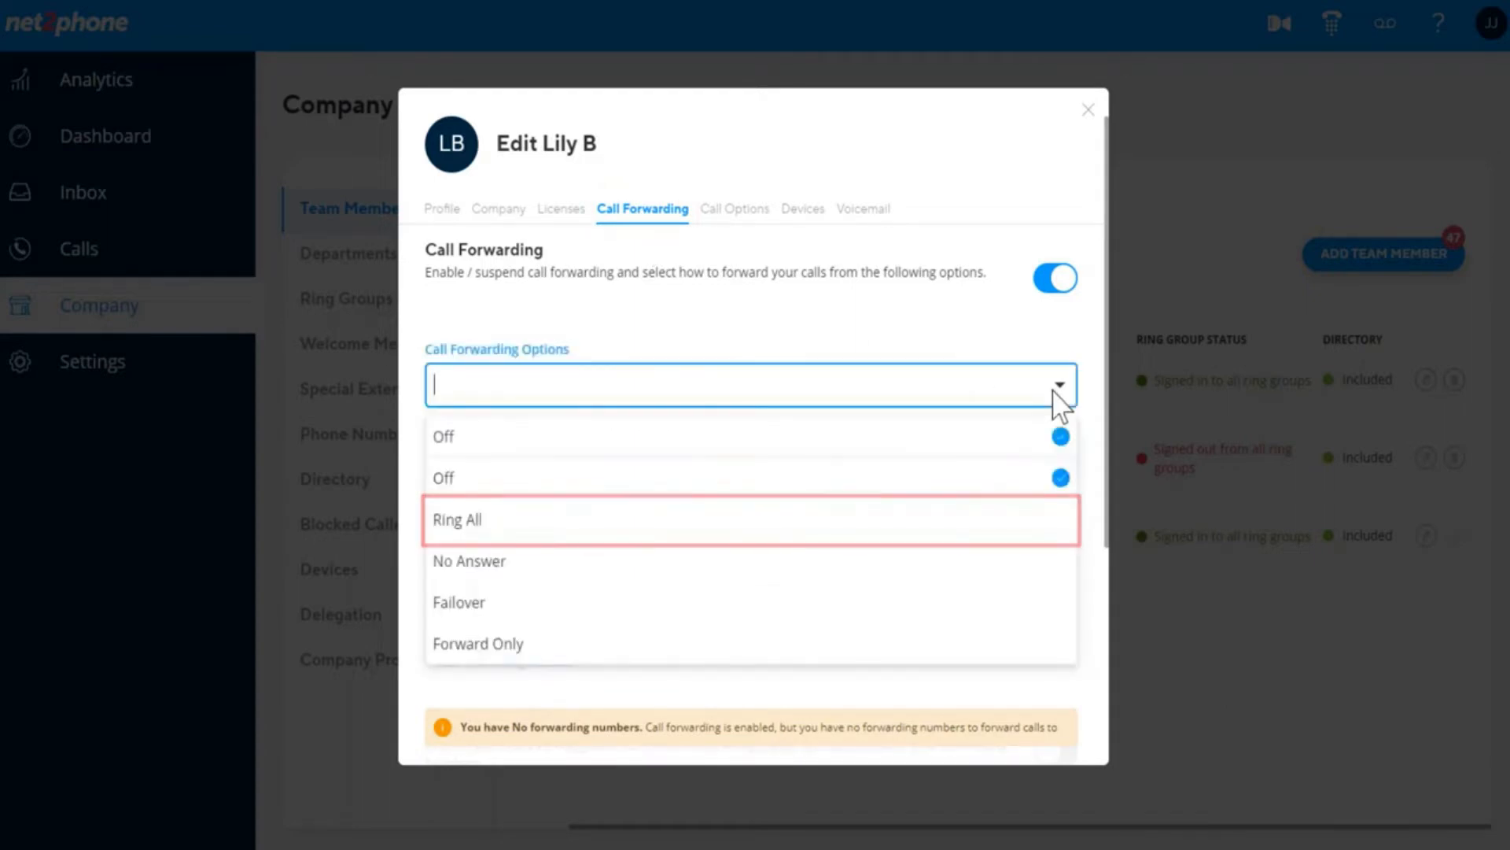
scroll(1047, 425, "down", 1)
left_click(1045, 478)
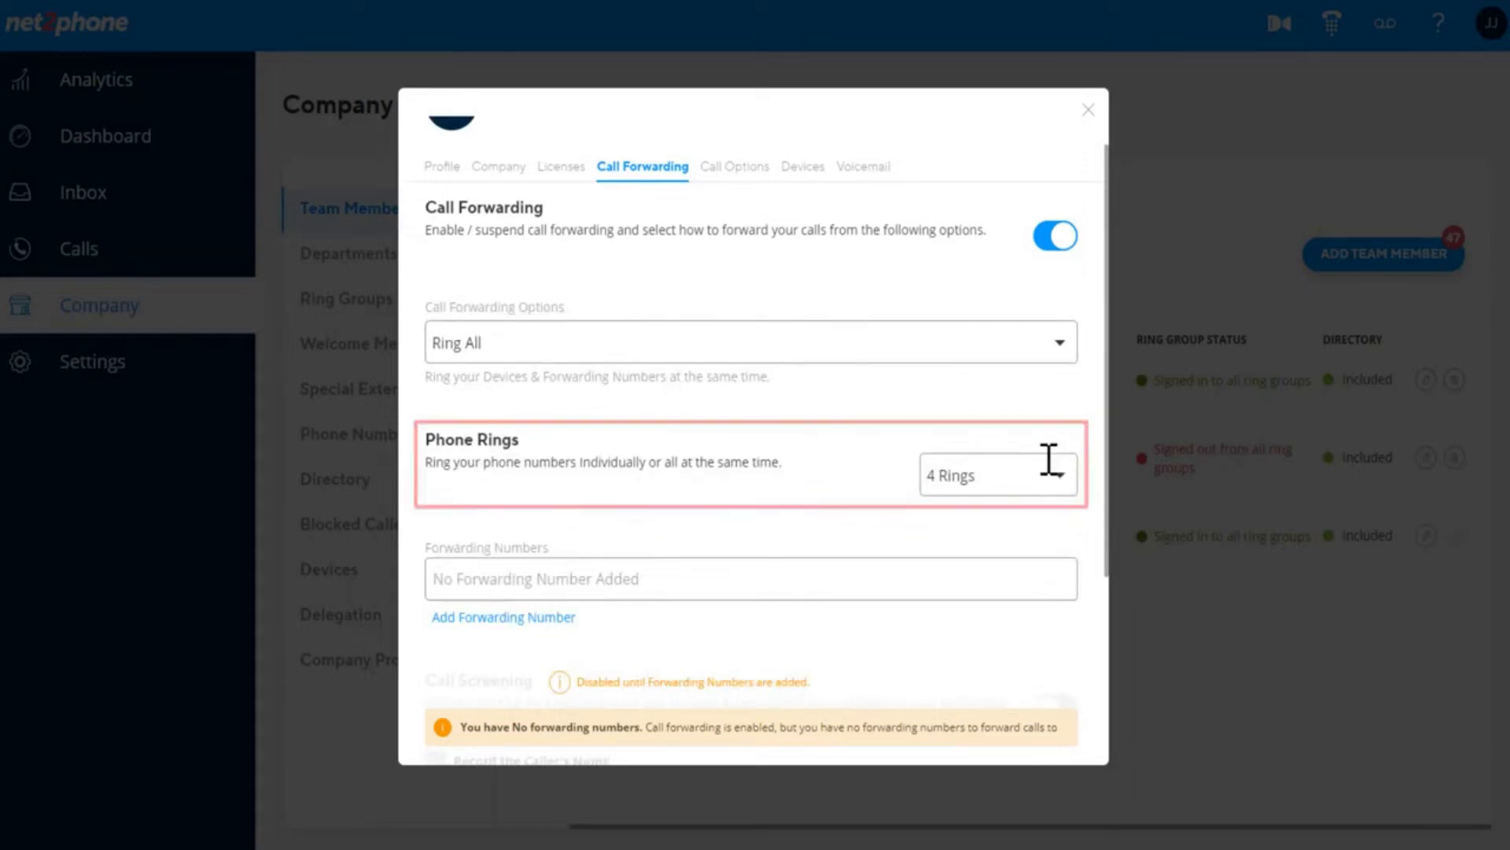
left_click(1050, 460)
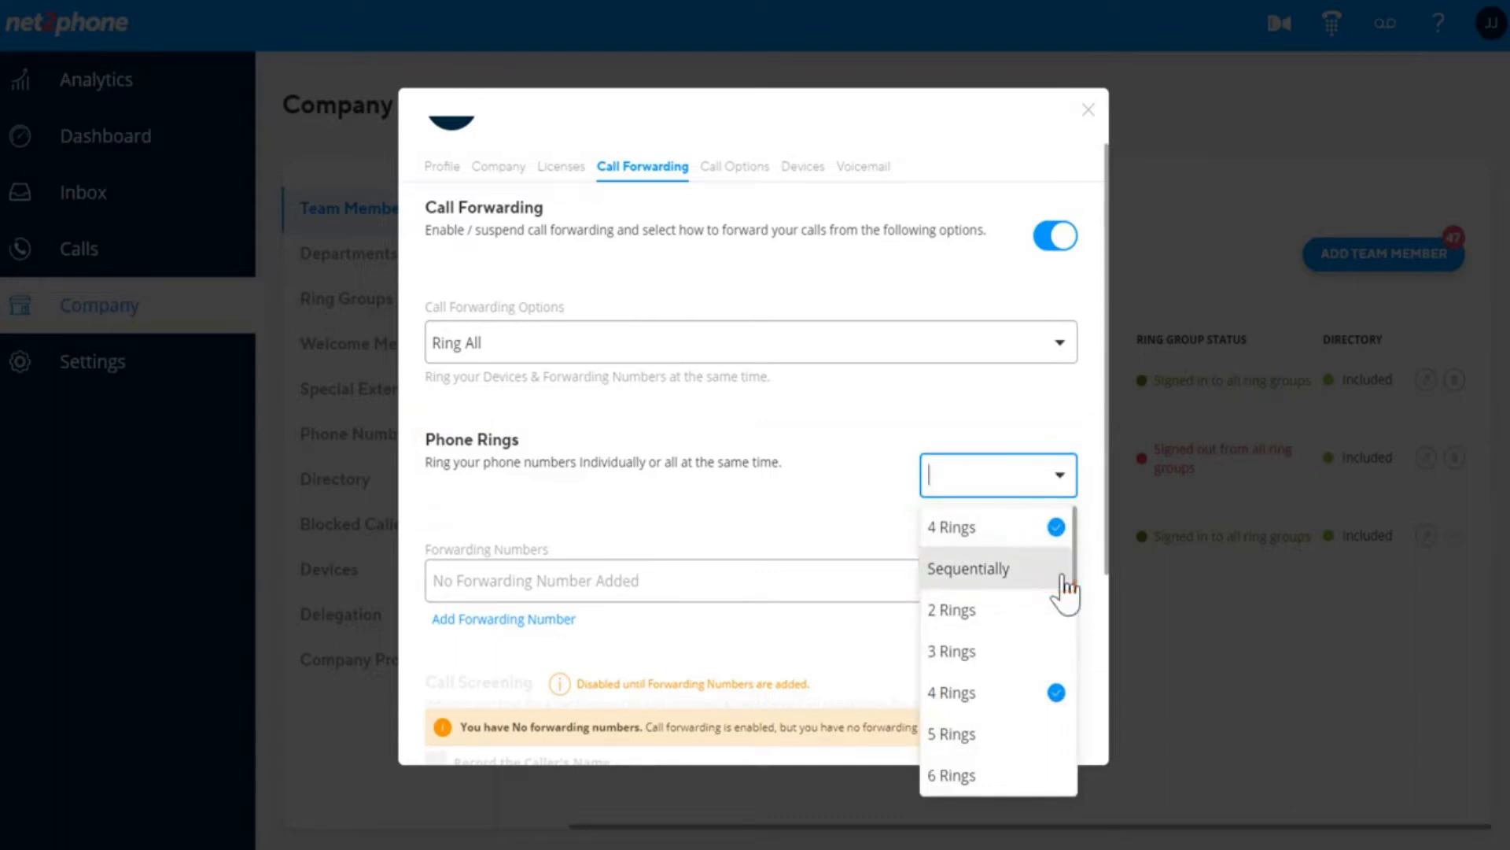
scroll(1043, 653, "down", 3)
scroll(1042, 650, "down", 3)
scroll(1040, 613, "up", 6)
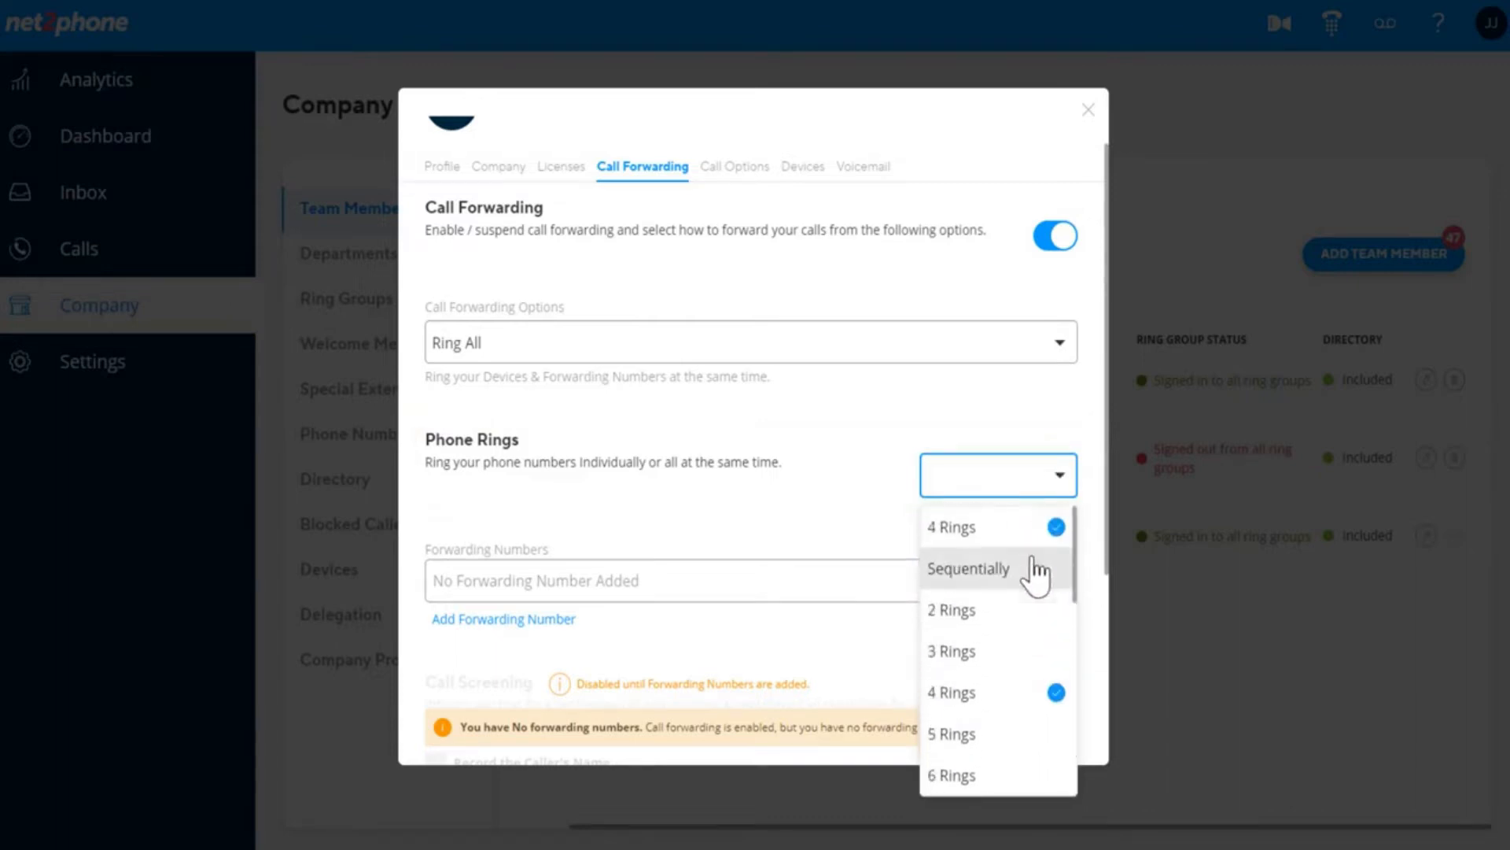
left_click(1020, 437)
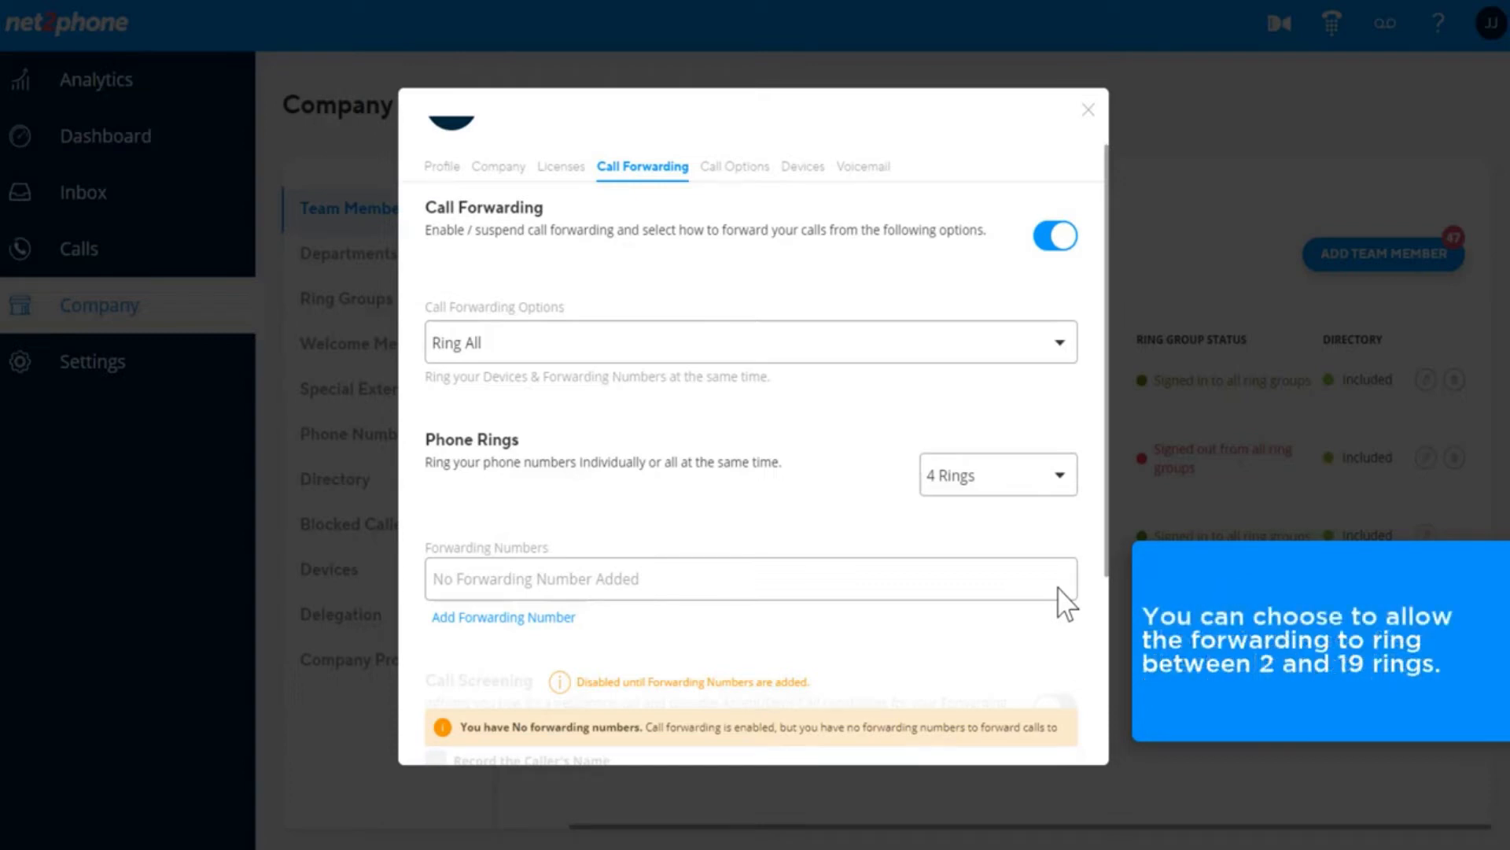
scroll(1067, 602, "up", 1)
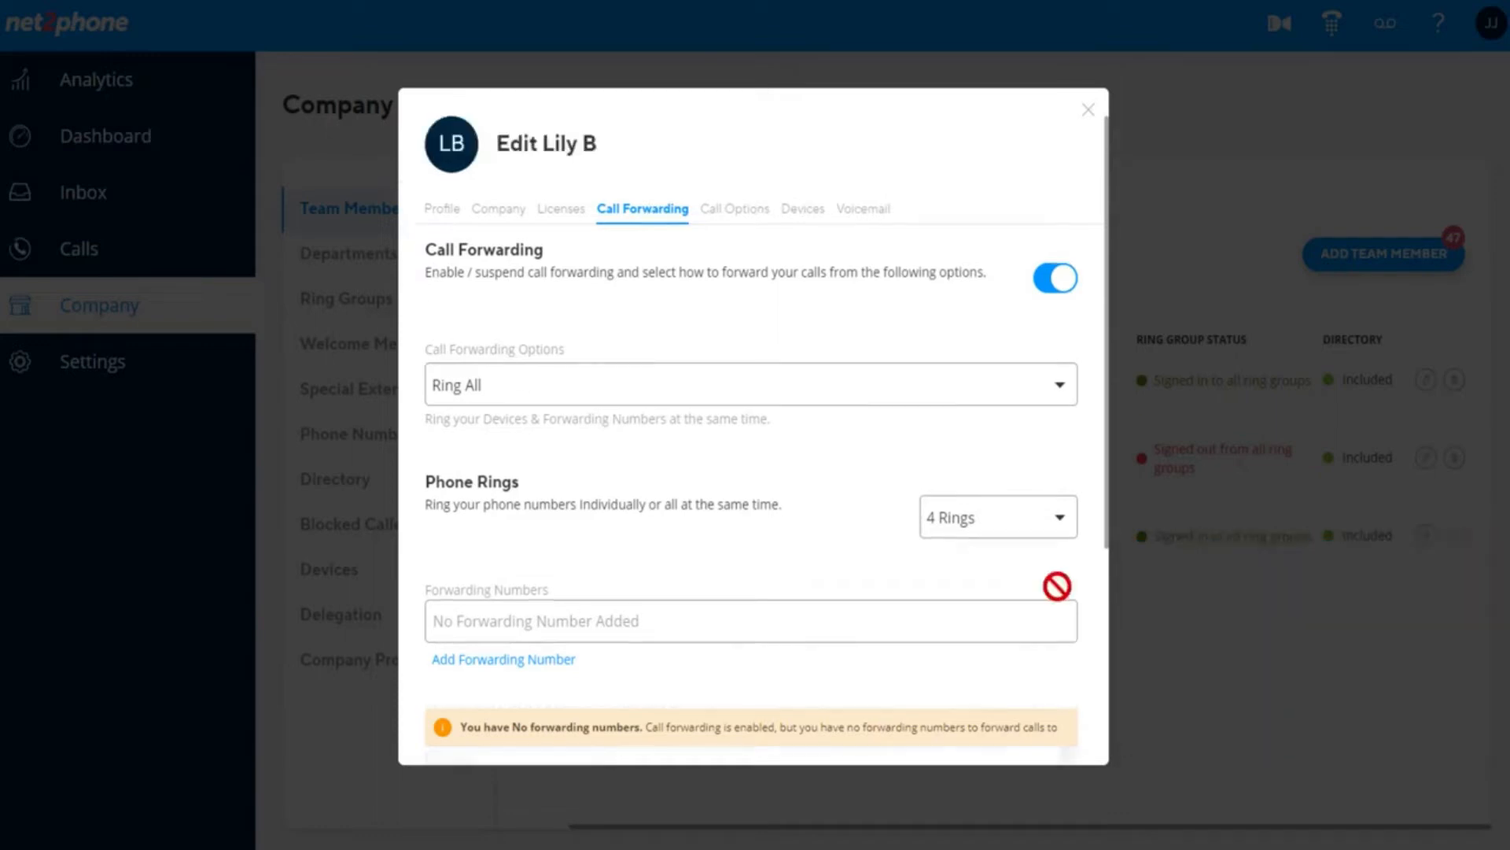
Review the forwarding options, then suspend and resume the member's call forwarding.
left_click(1015, 407)
left_click(1058, 283)
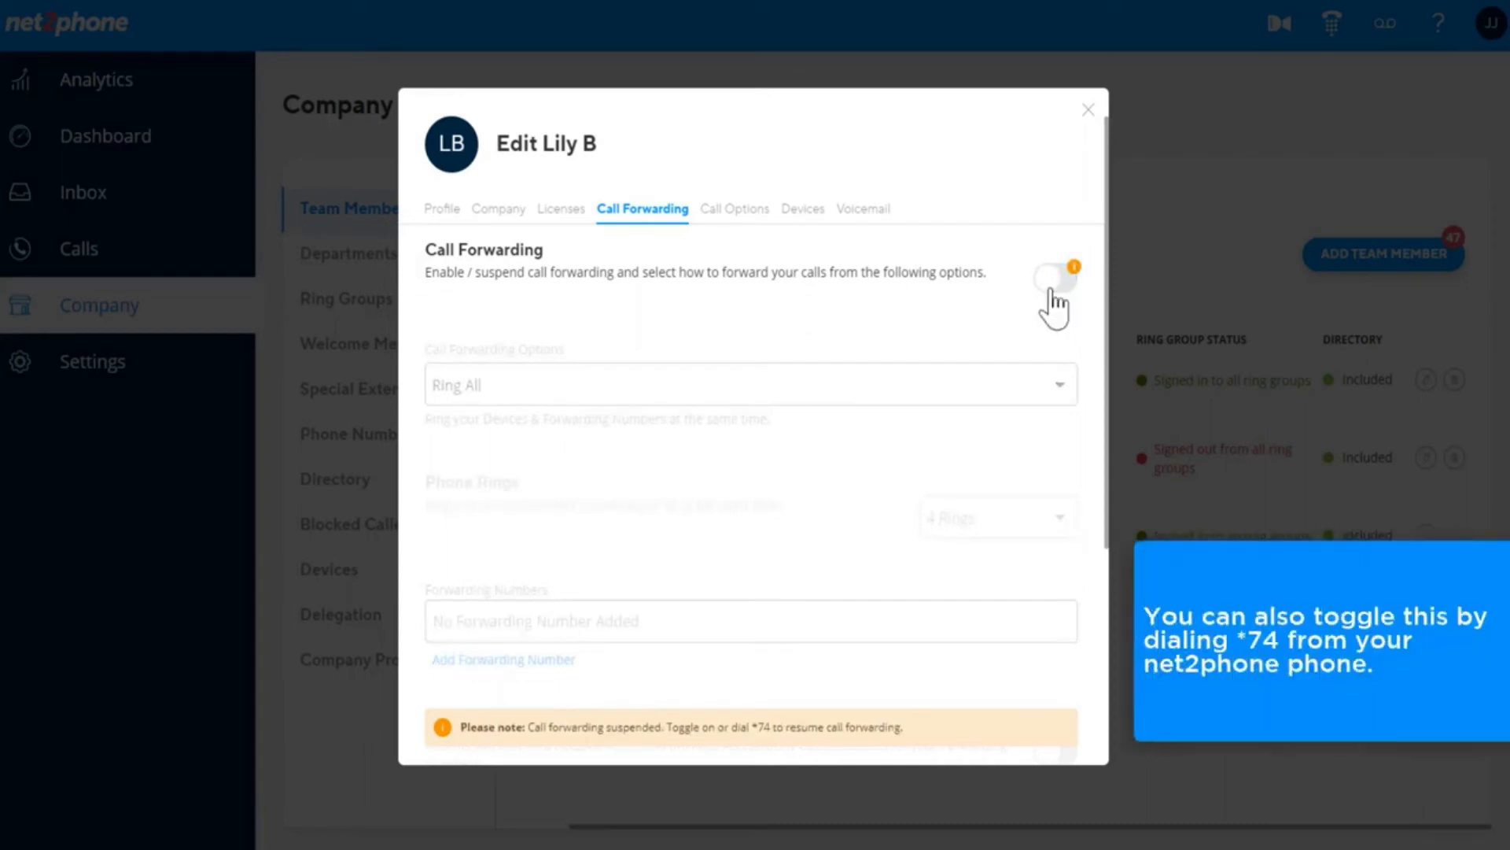
left_click(1054, 287)
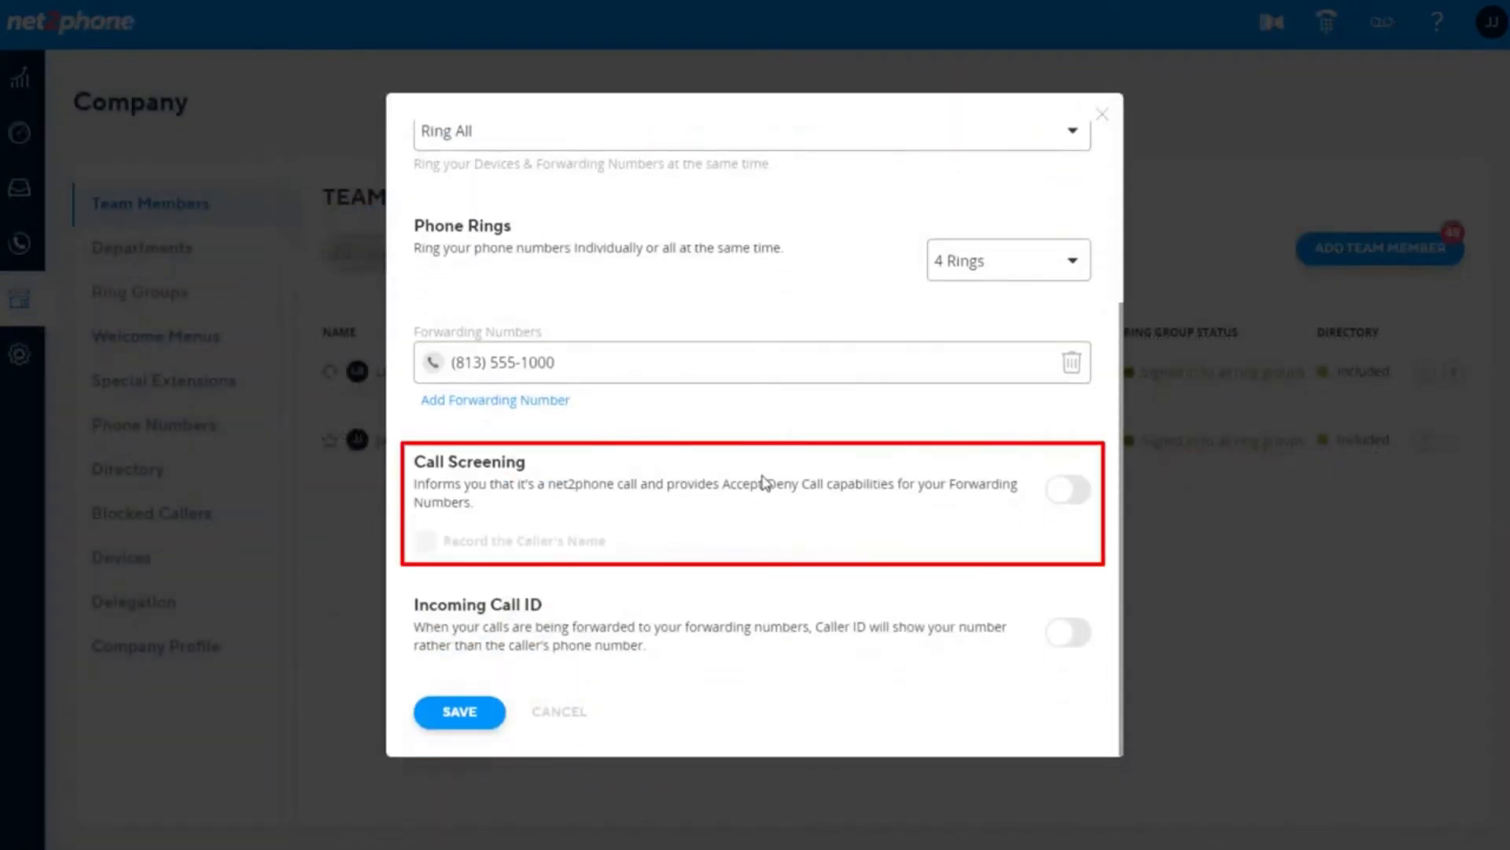
Turn on call screening with Record the Caller's Name, and enable incoming call ID.
left_click(1068, 494)
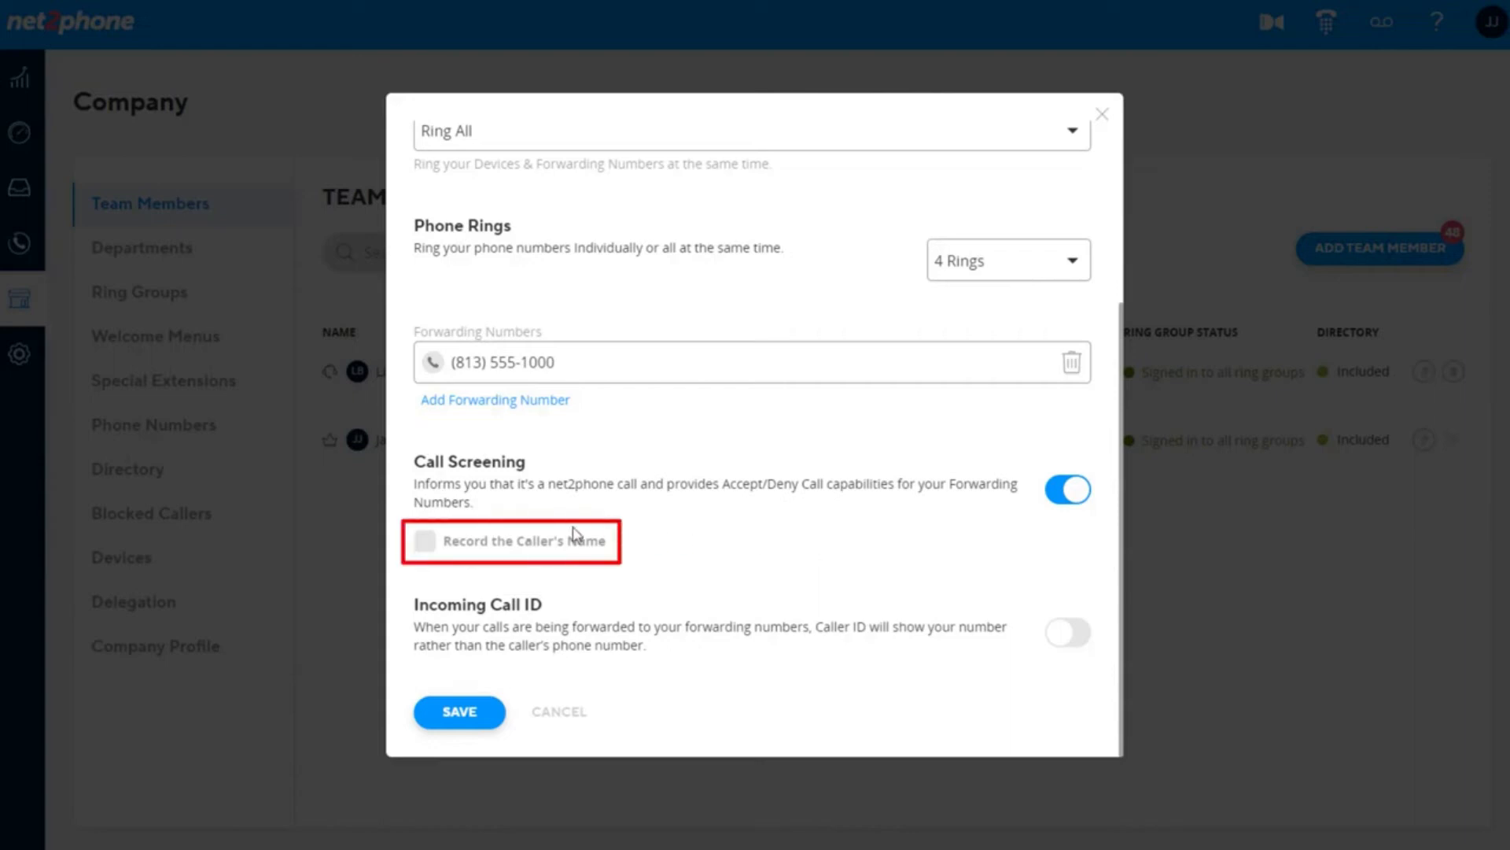
left_click(424, 541)
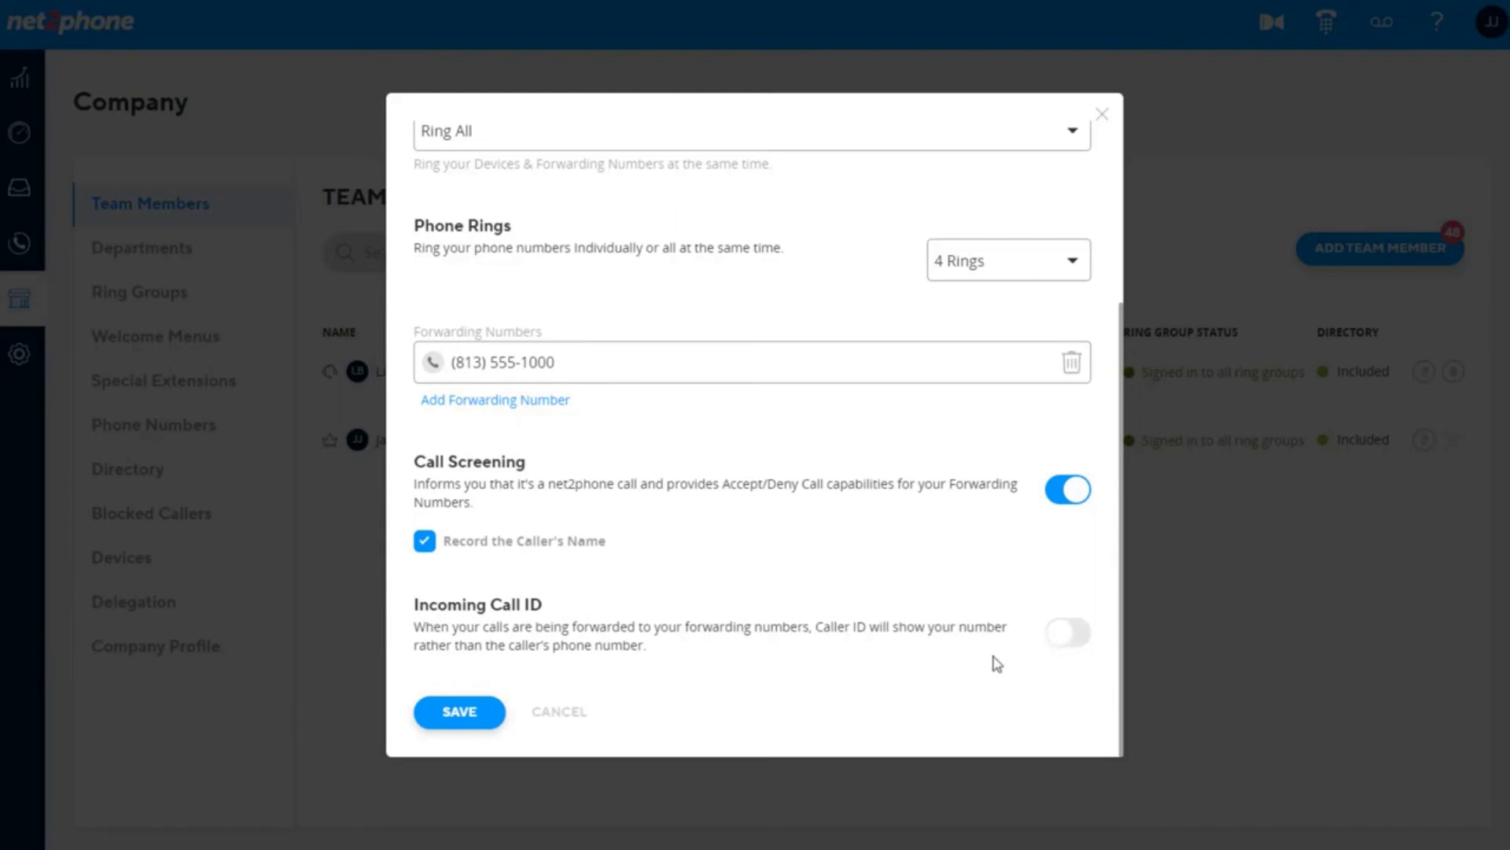
left_click(1061, 645)
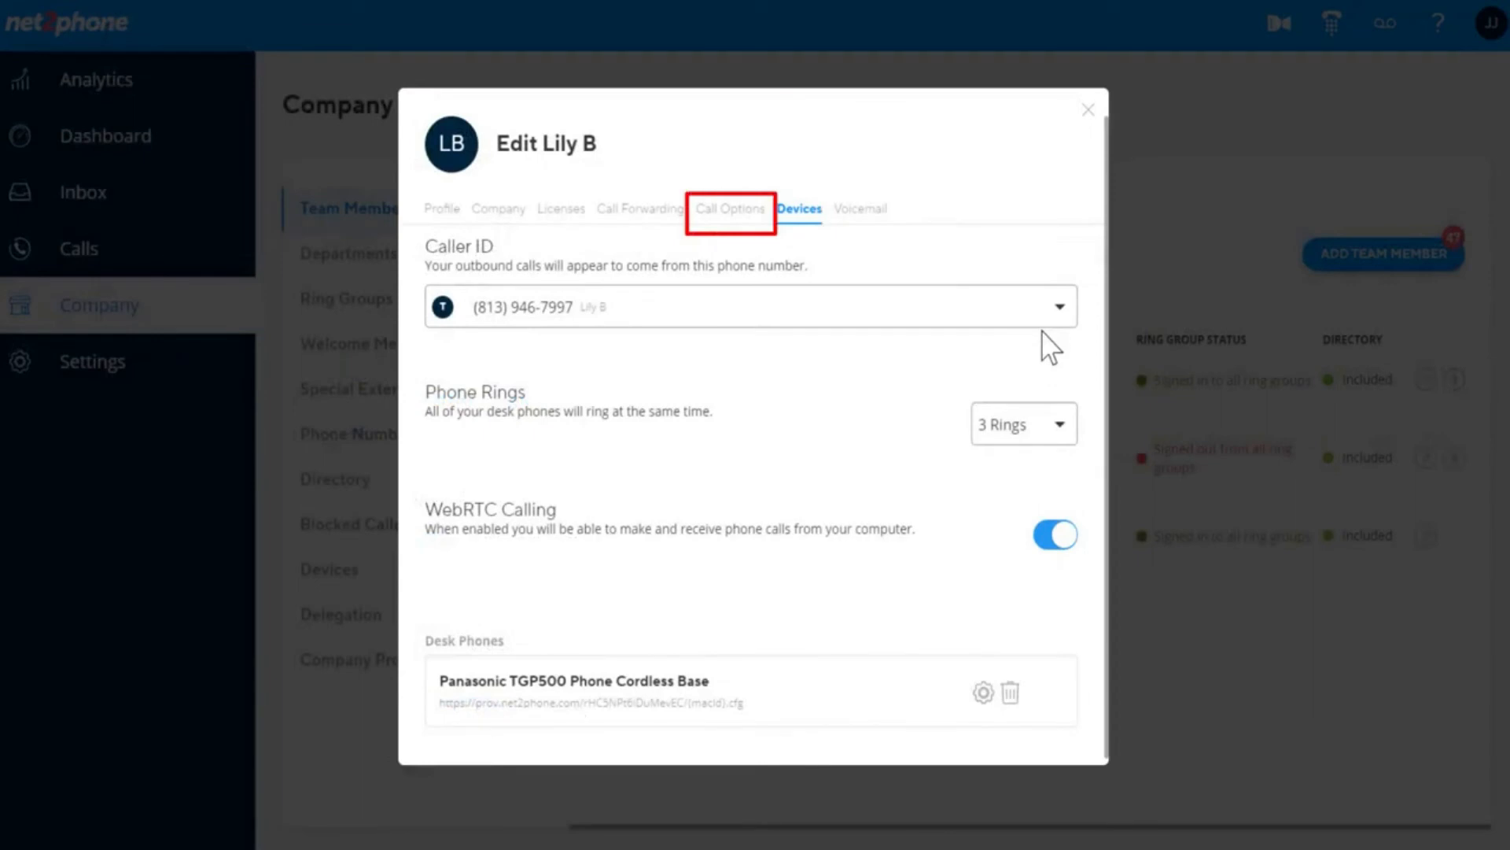
Switch off call recording in Call Options, then view the member's Devices settings.
left_click(738, 220)
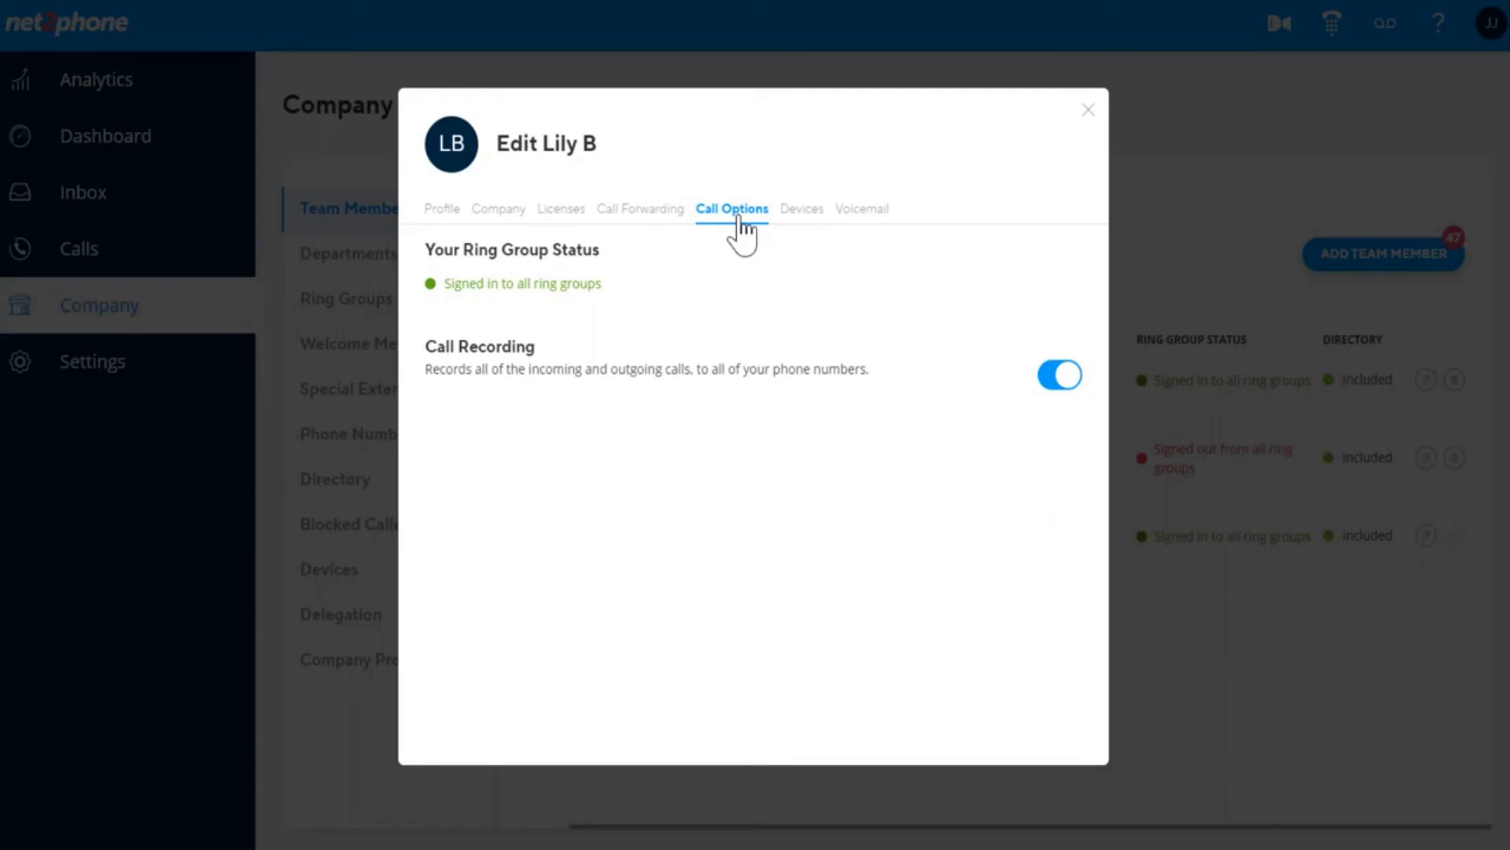
left_click(1064, 375)
left_click(800, 211)
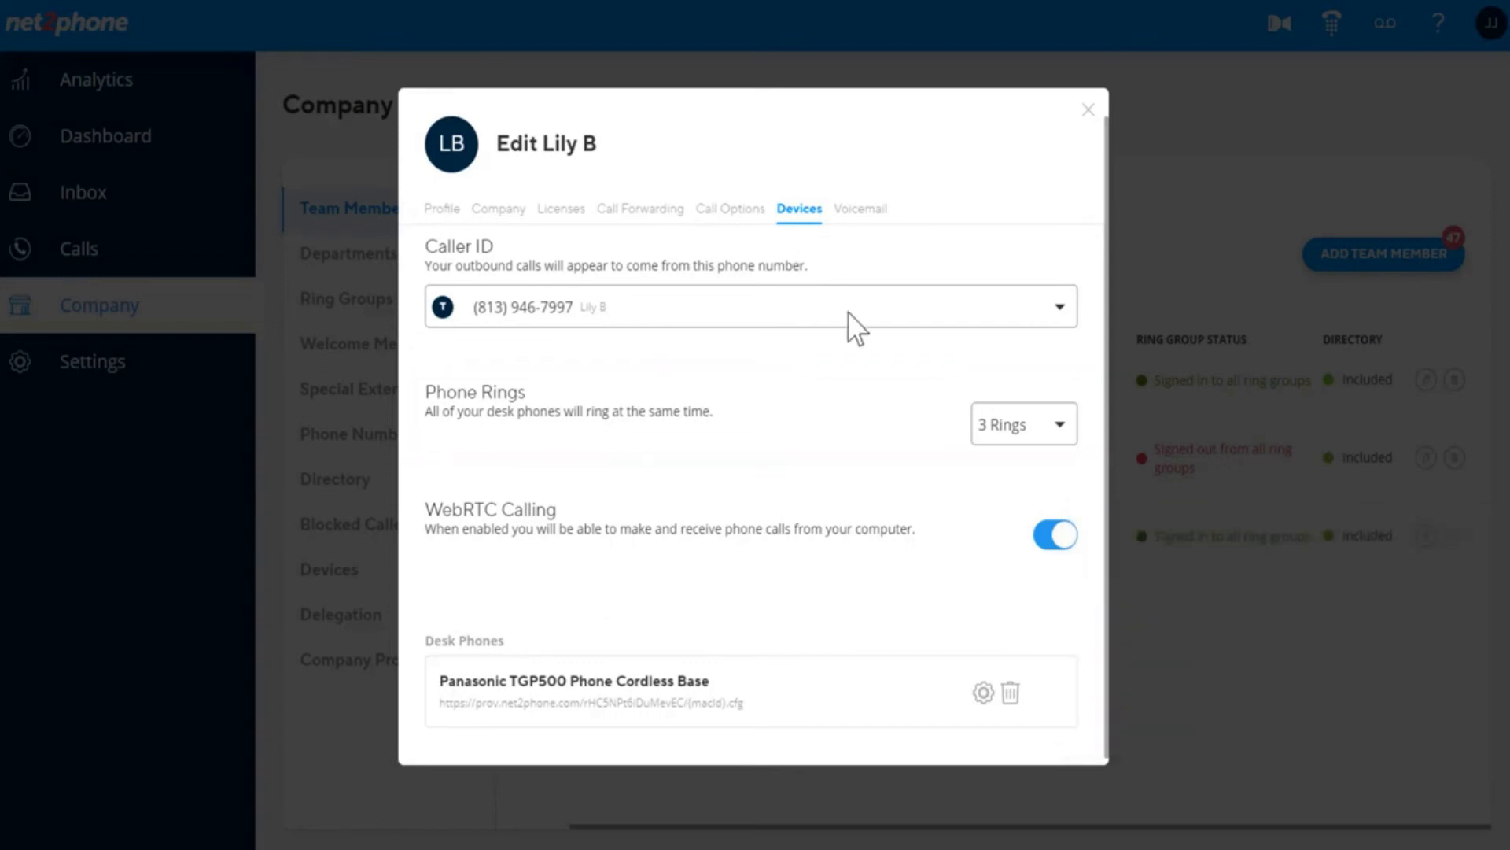
Keep desk phones at 3 Rings, toggle WebRTC Calling off and on, and open the Panasonic TGP500's settings.
left_click(1061, 425)
left_click(1062, 426)
left_click(1064, 541)
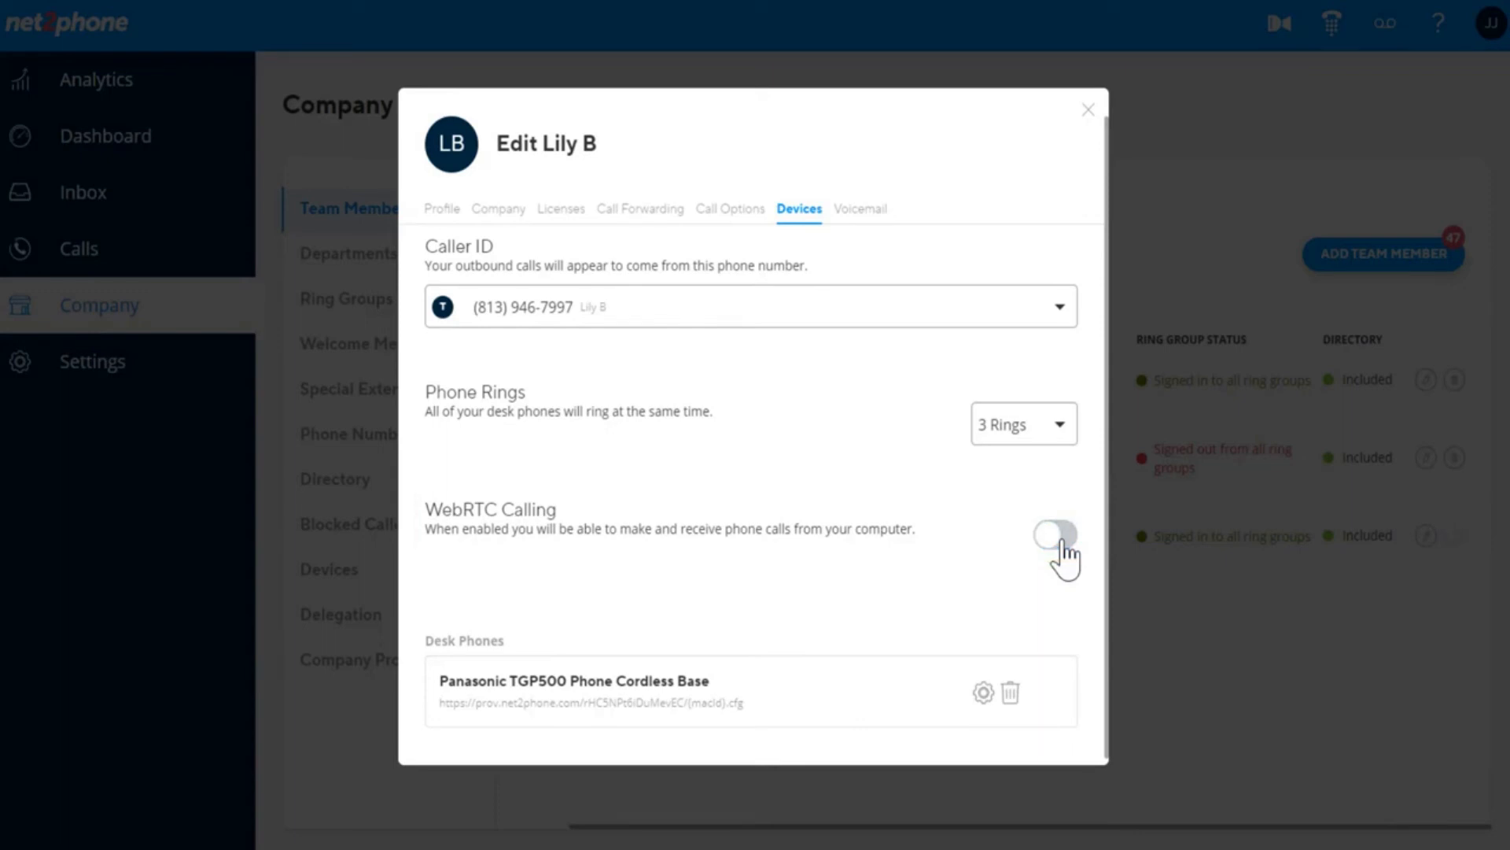
left_click(1062, 541)
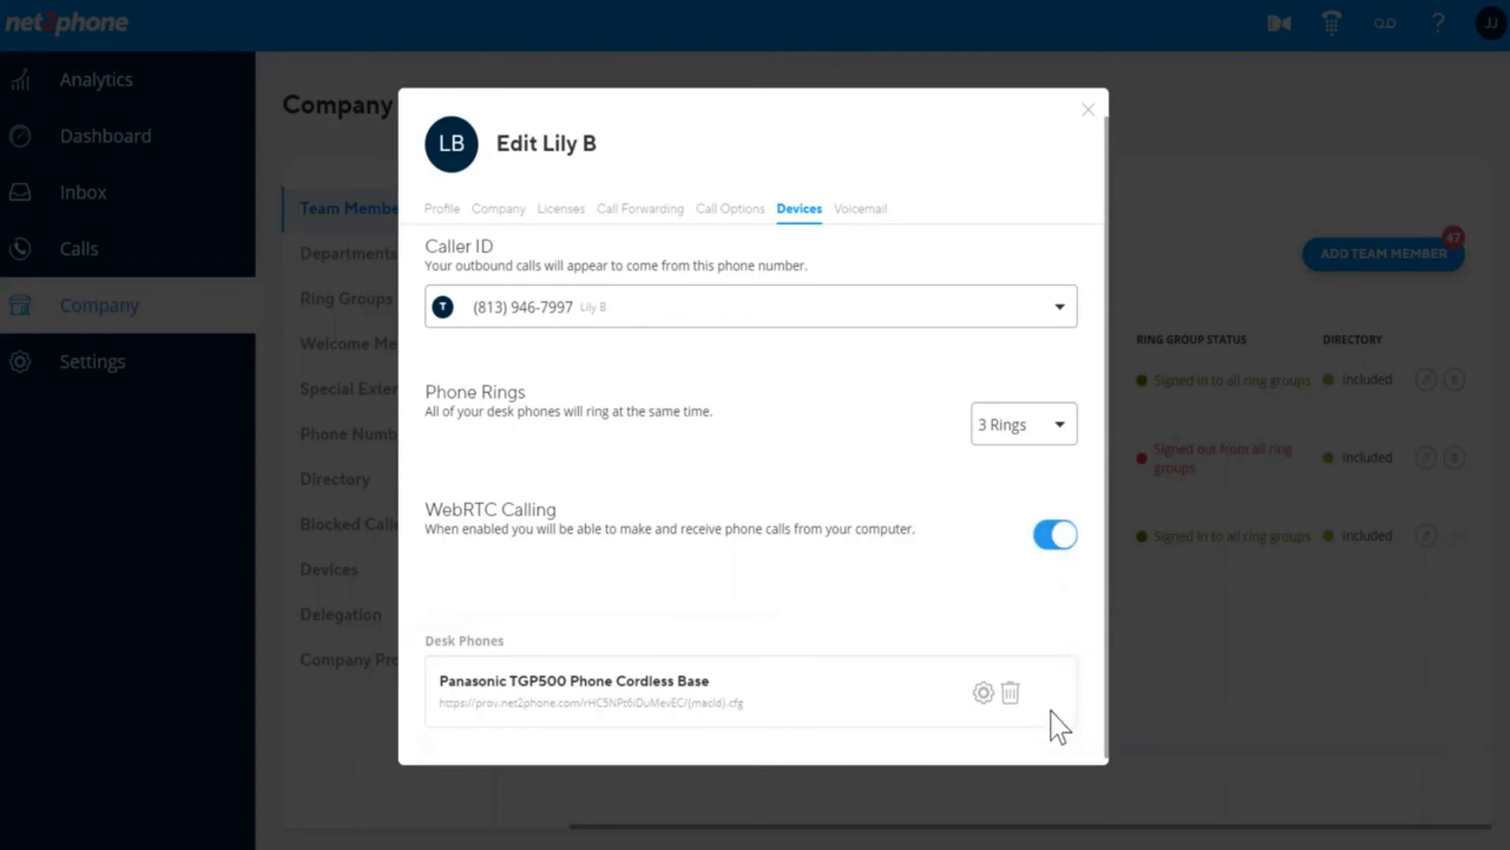
scroll(1055, 716, "down", 1)
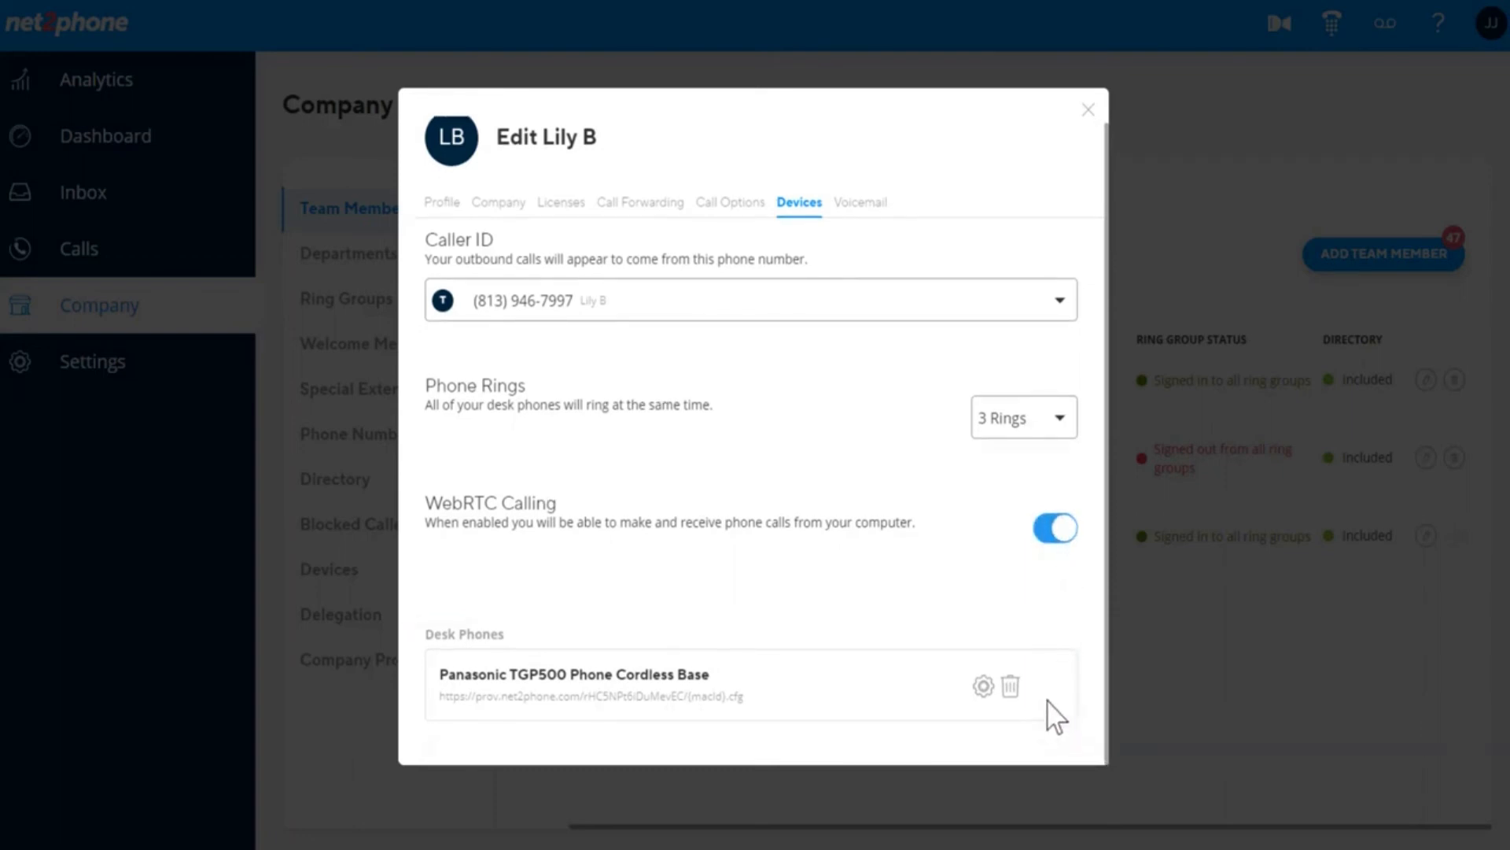
left_click(984, 686)
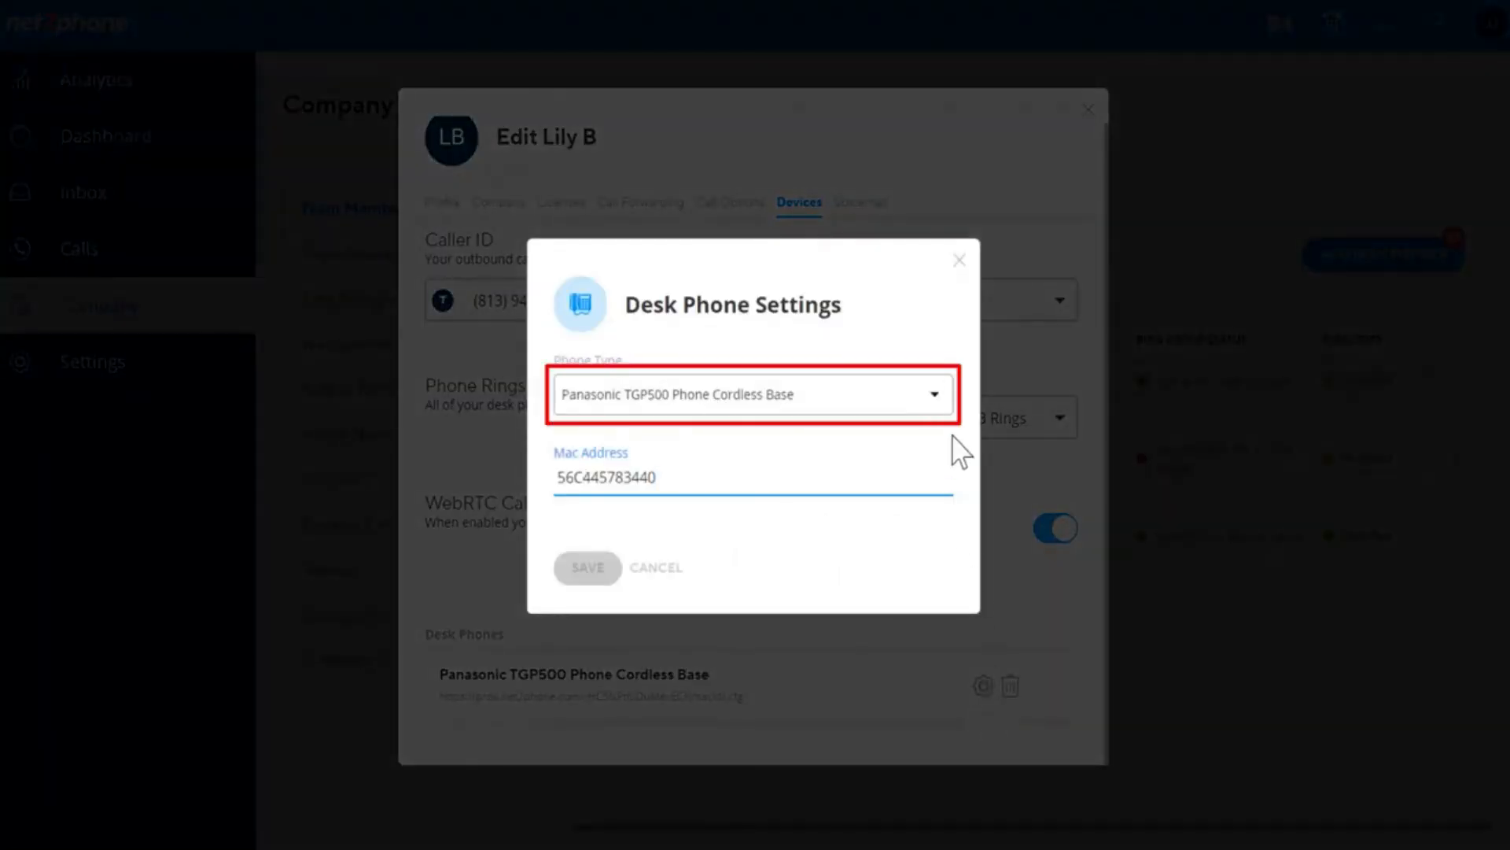
Keep Panasonic TGP500 Phone Cordless Base as the phone type and close Desk Phone Settings unsaved.
left_click(936, 394)
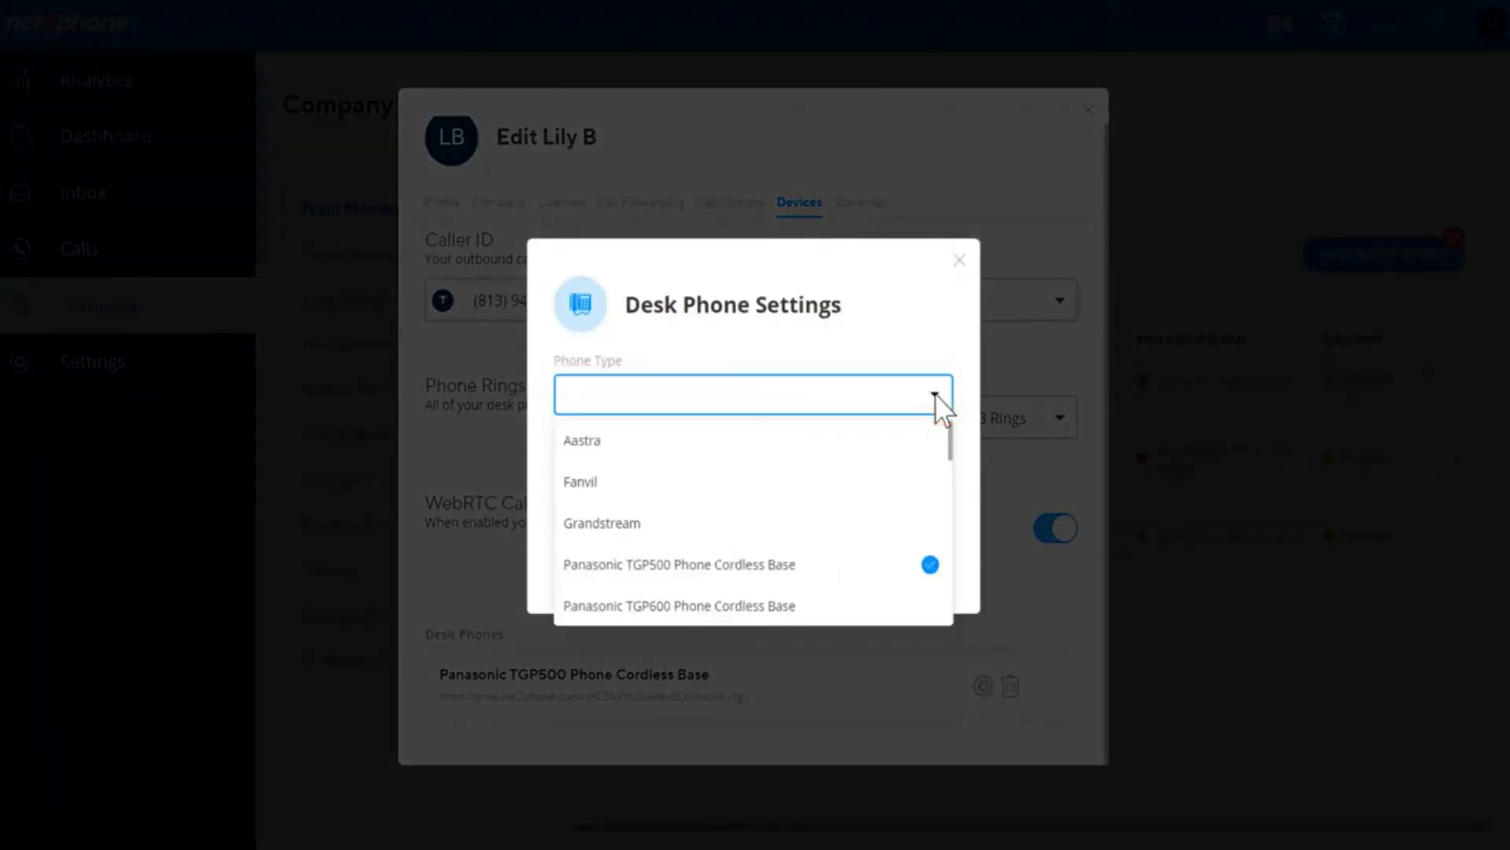
left_click(936, 394)
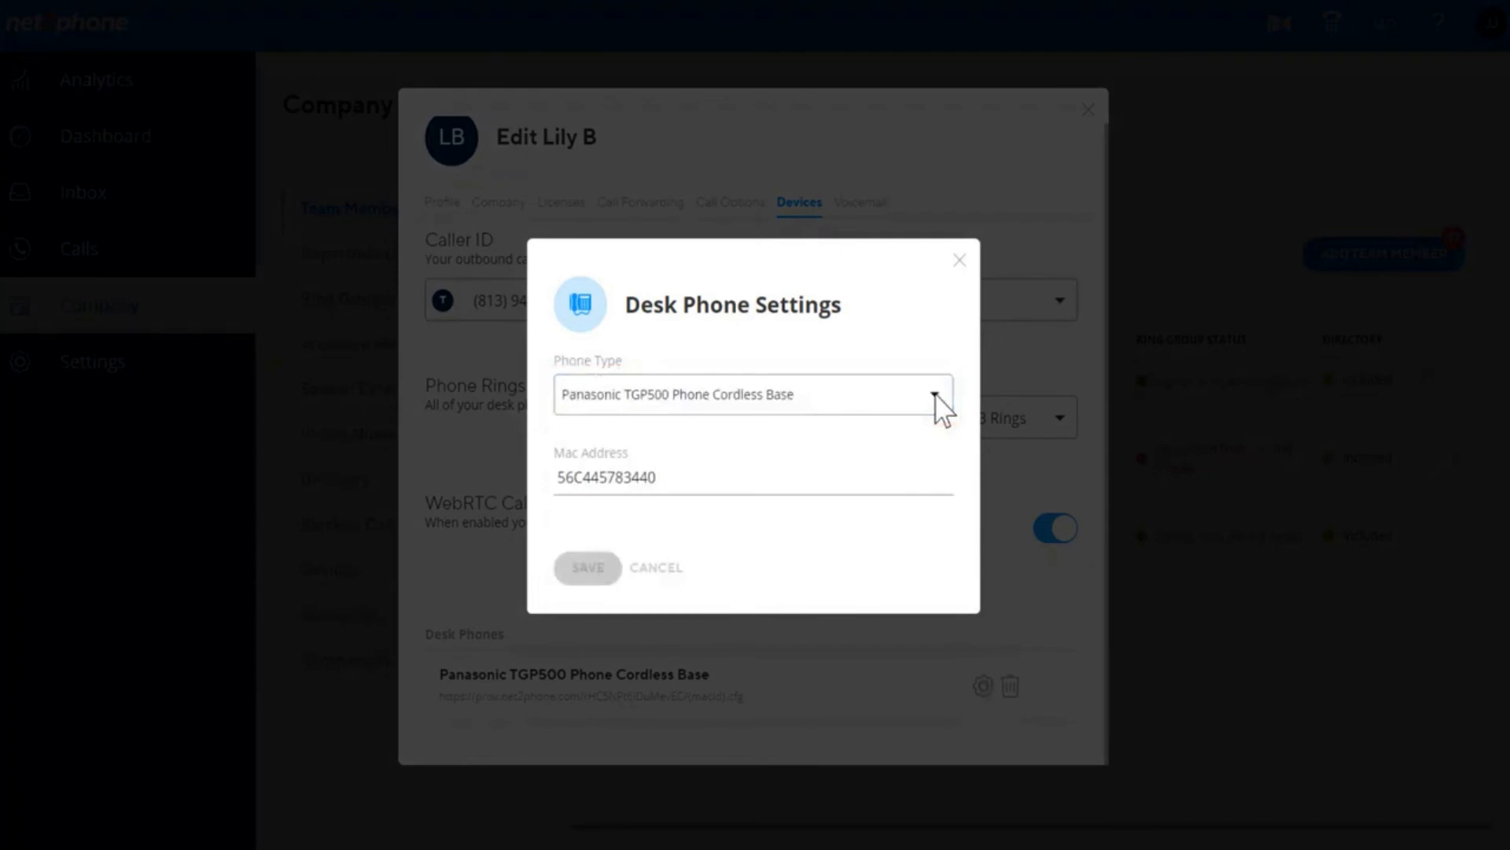
left_click(960, 260)
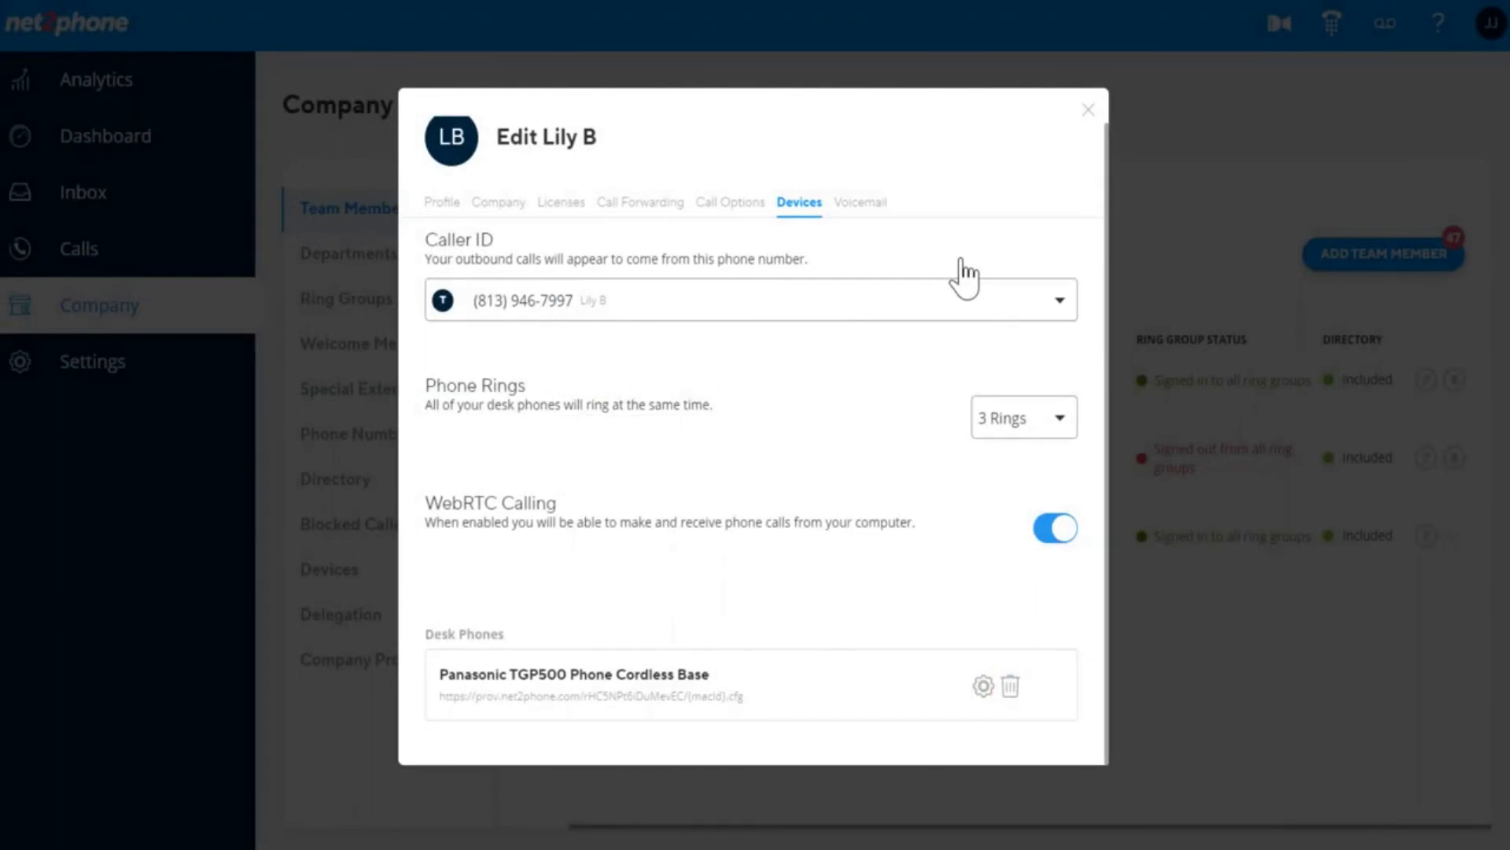
In the Voicemail settings, switch Voicemail off and back on so it stays enabled.
left_click(861, 206)
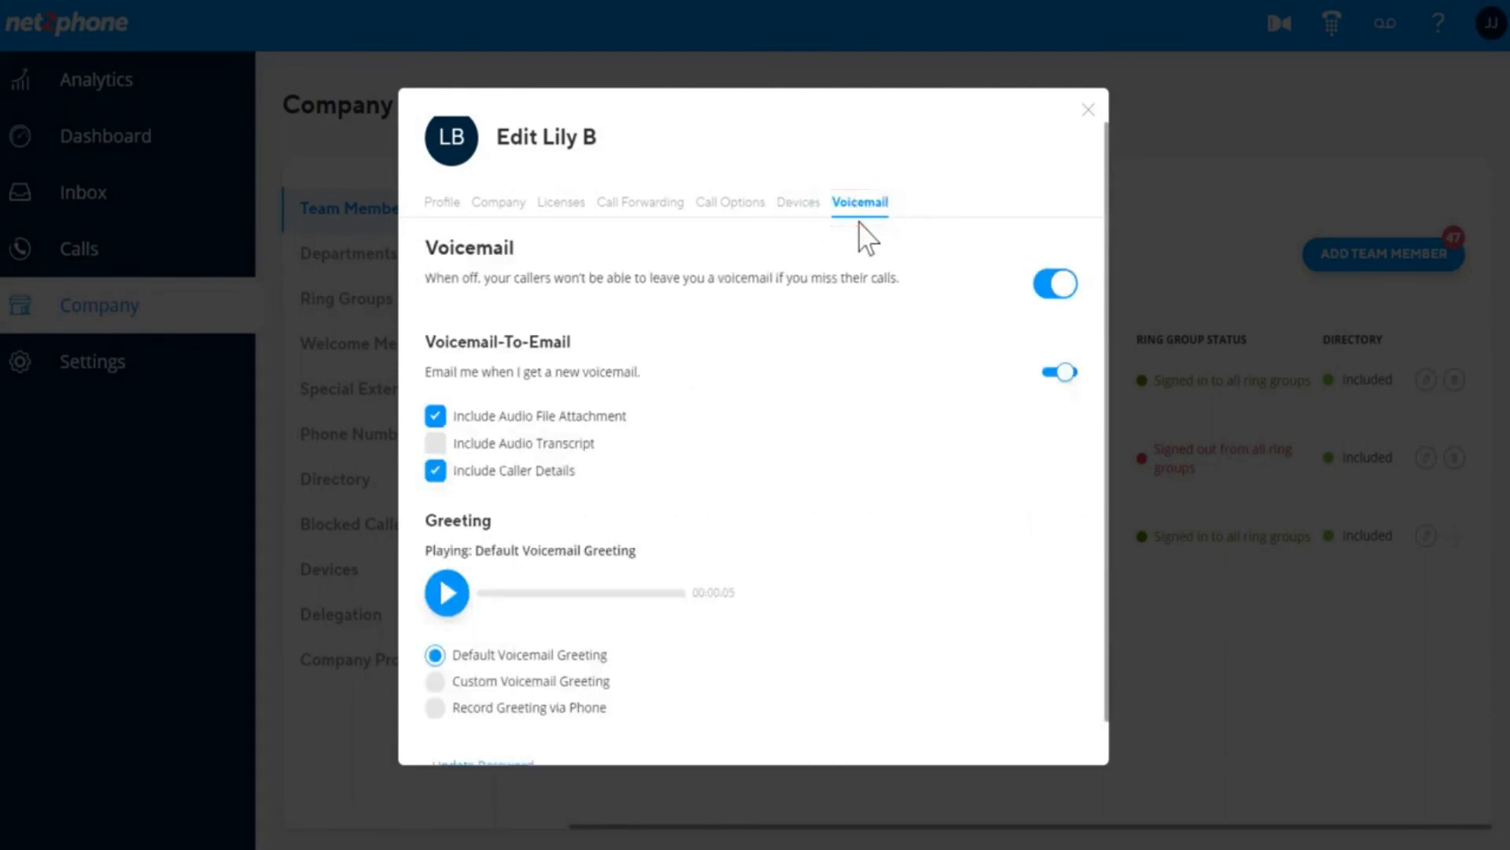
left_click(1059, 292)
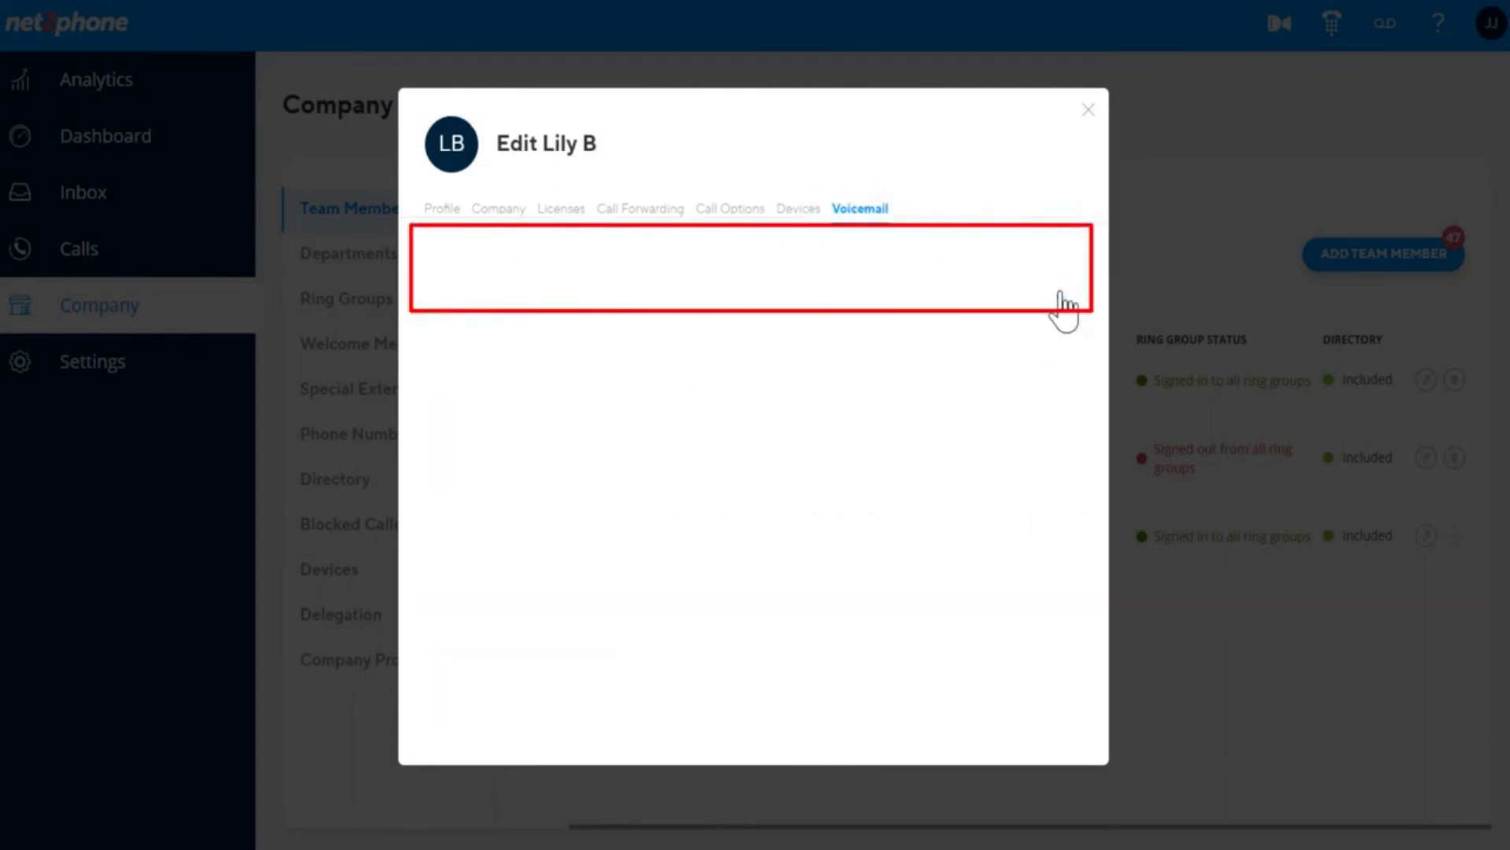
left_click(1060, 291)
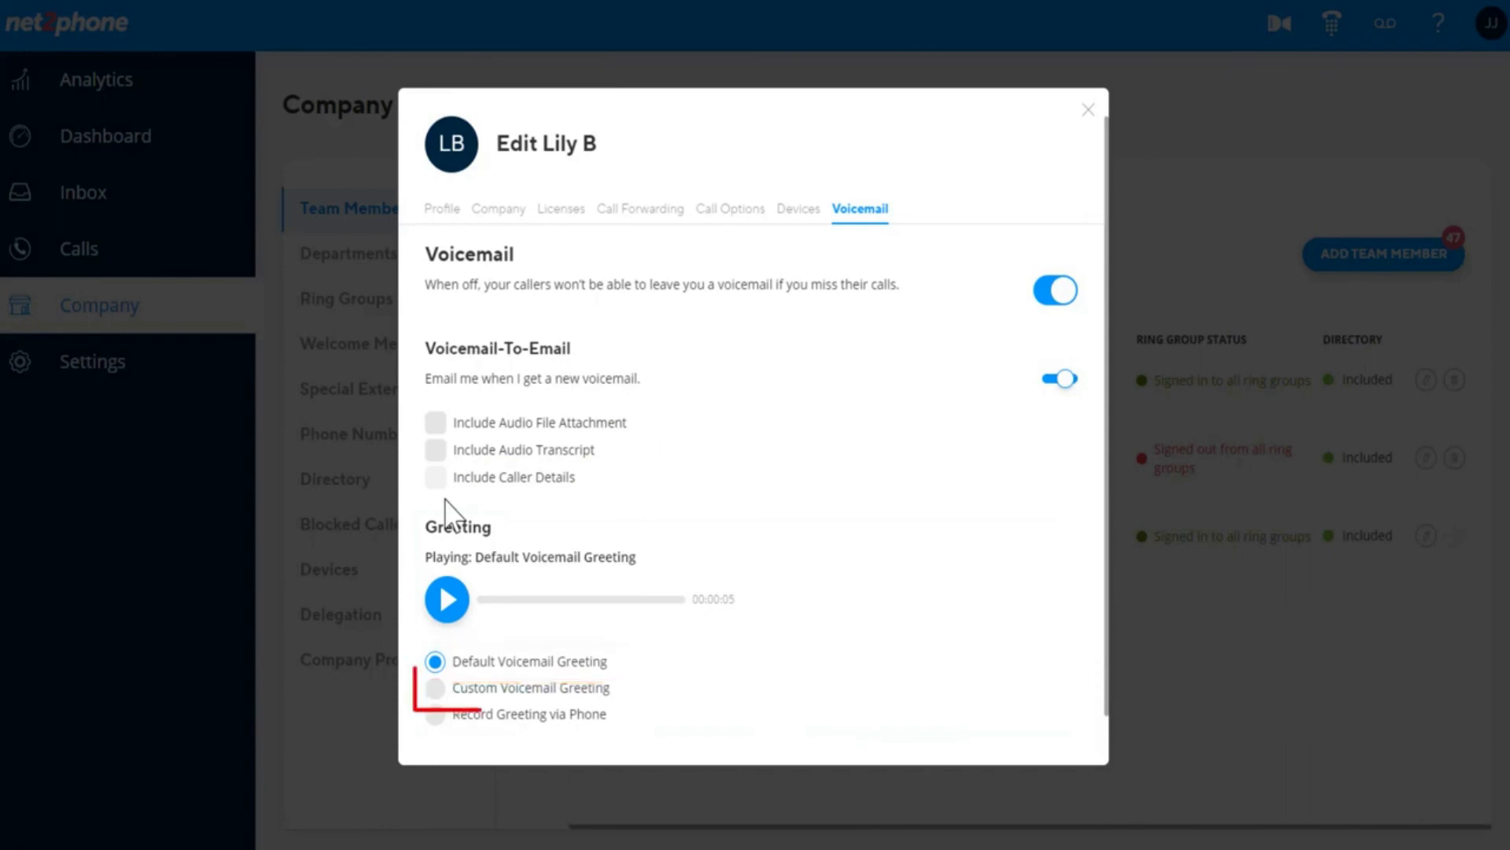
Set a Custom greeting using Record Greeting via Phone, and enter a US phone number for the call.
left_click(435, 688)
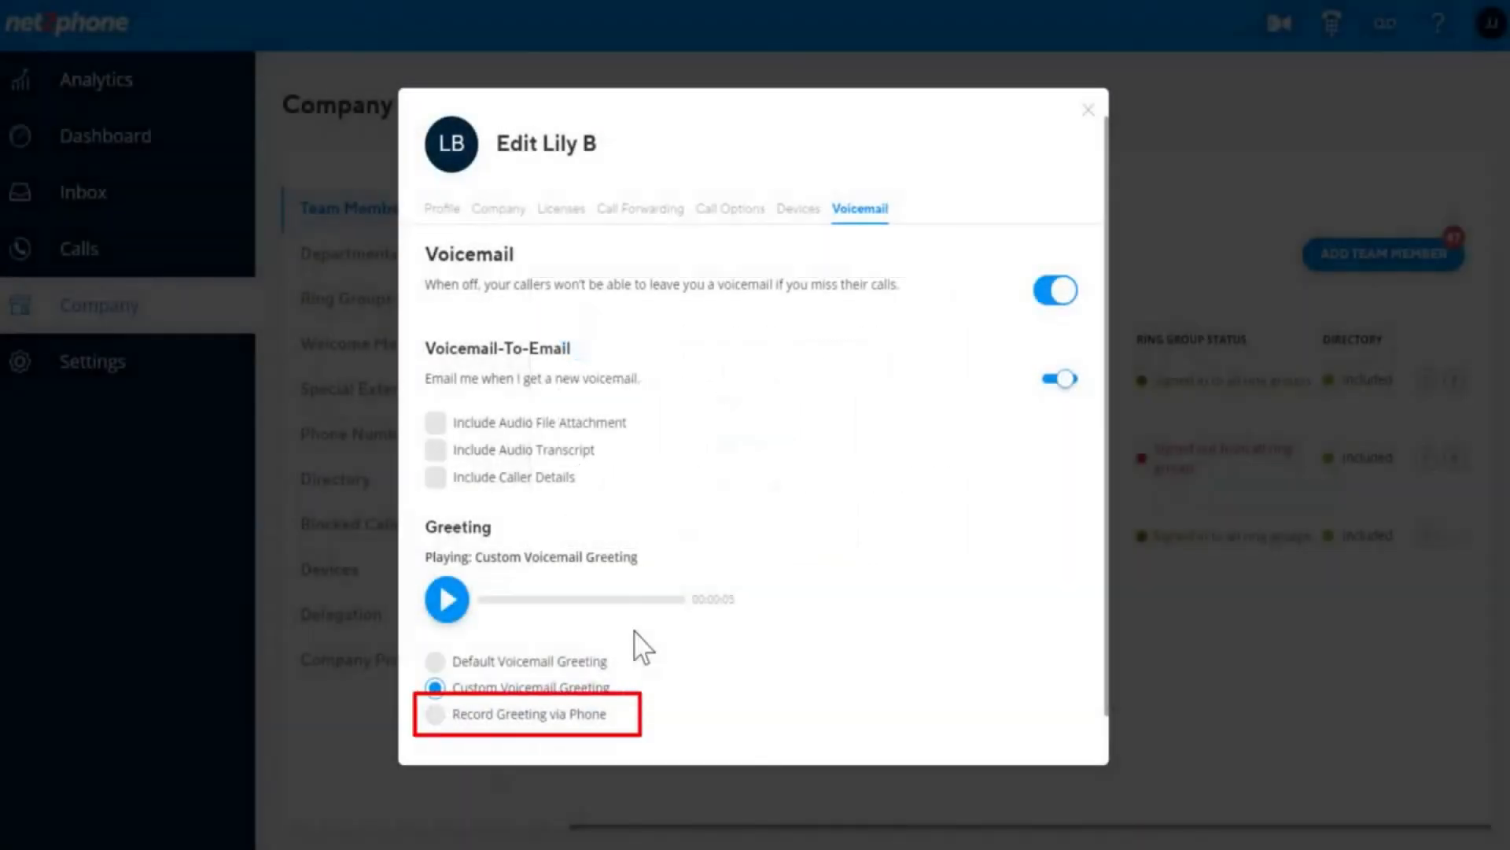
left_click(445, 714)
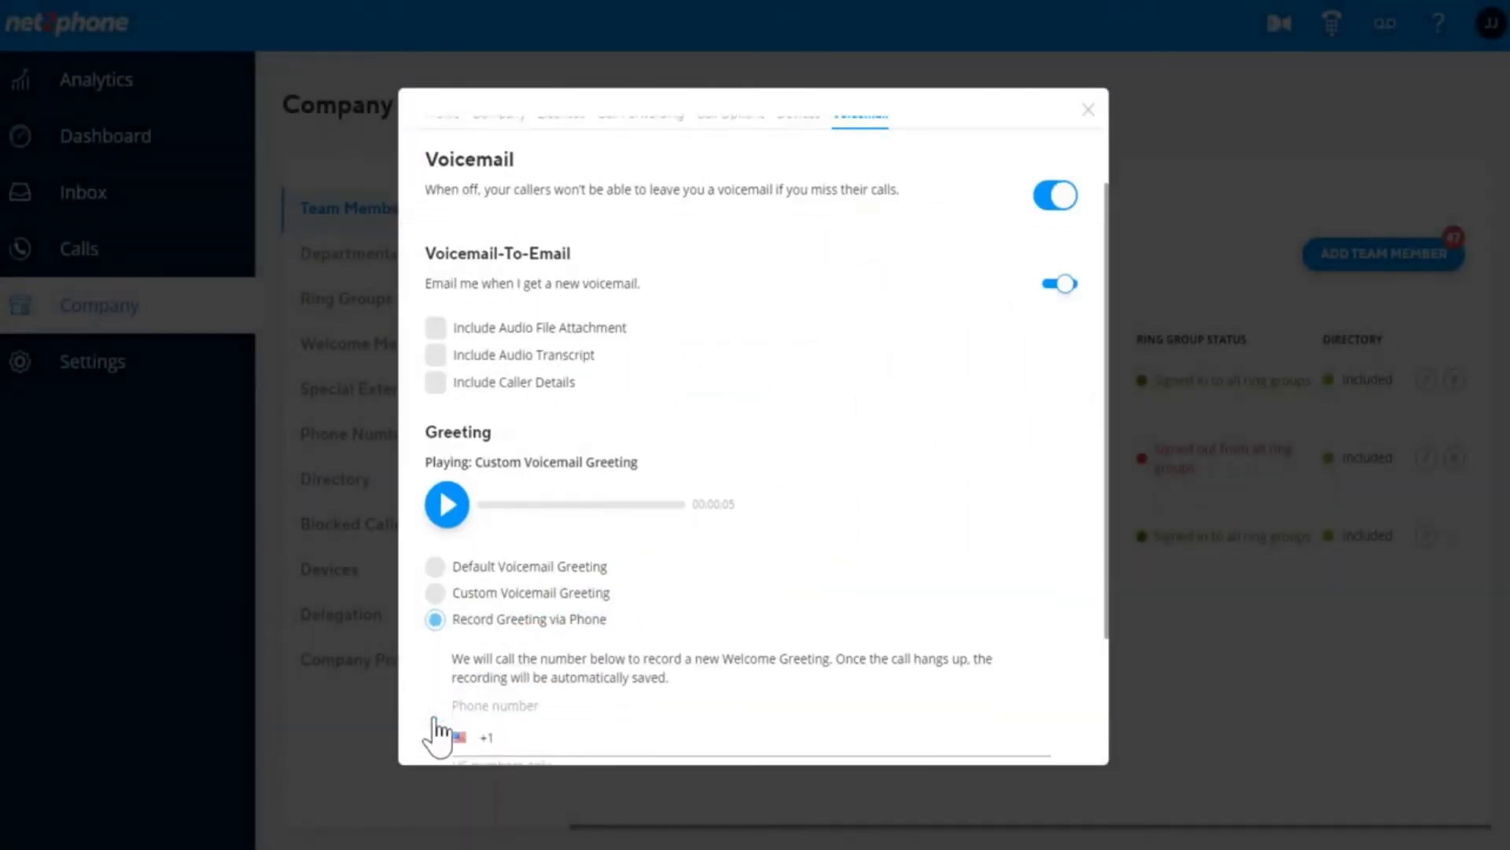
scroll(512, 669, "down", 3)
left_click(627, 548)
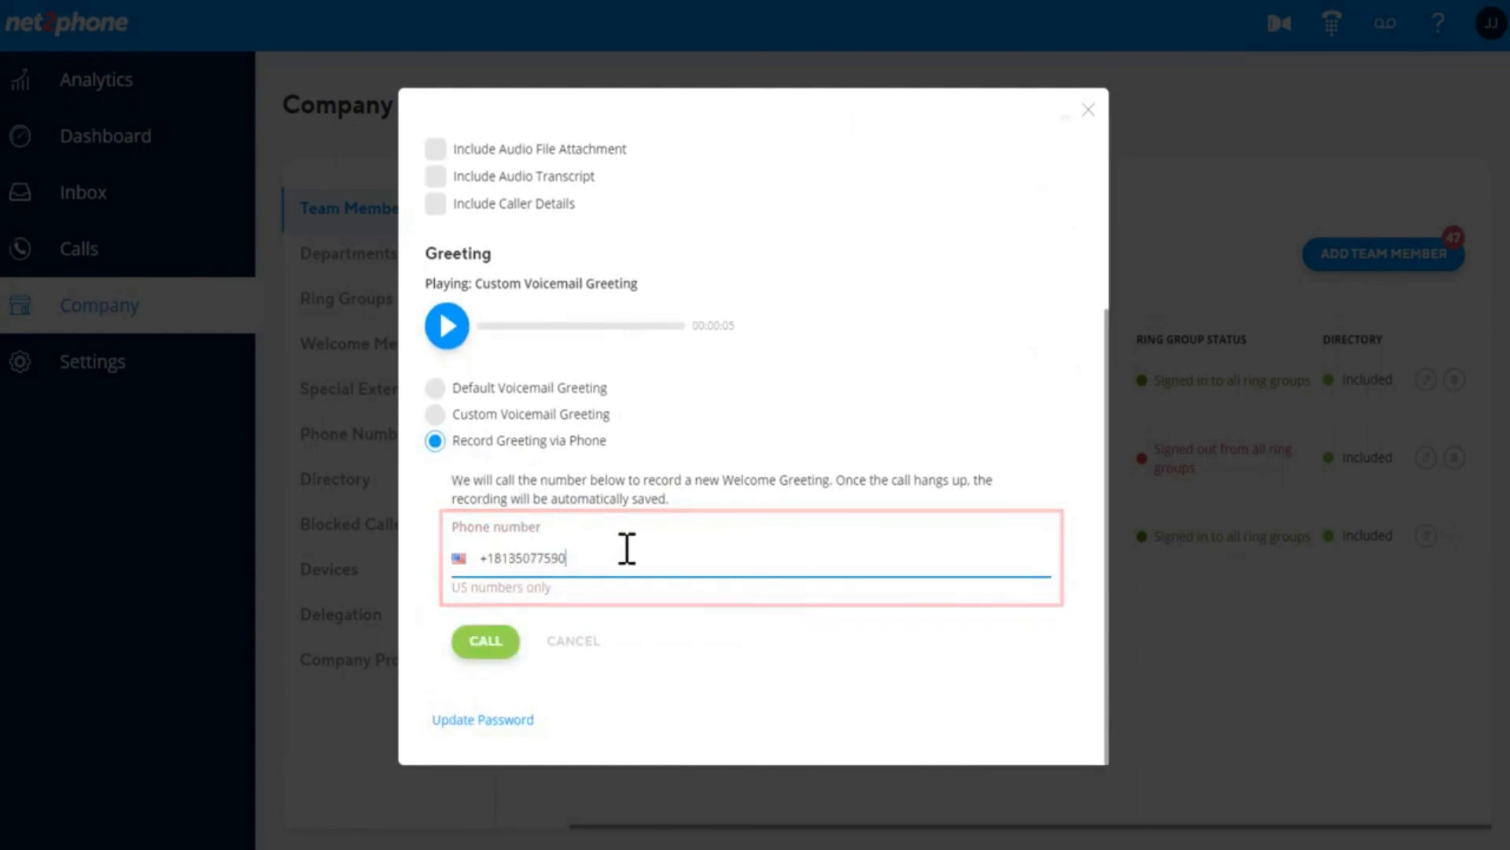